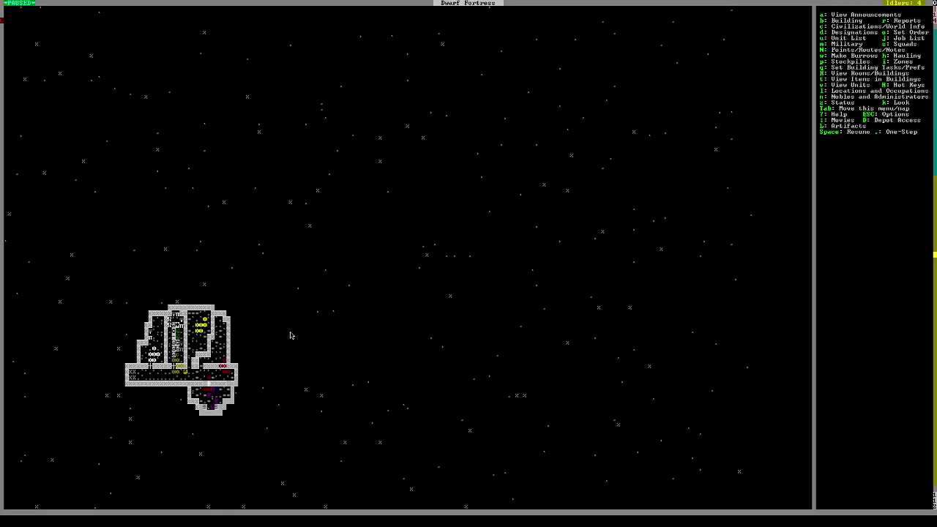
Review the fortress Locations list, including The Saffron Summer and the pending Herbalist Guildhall
key(shift+Down)
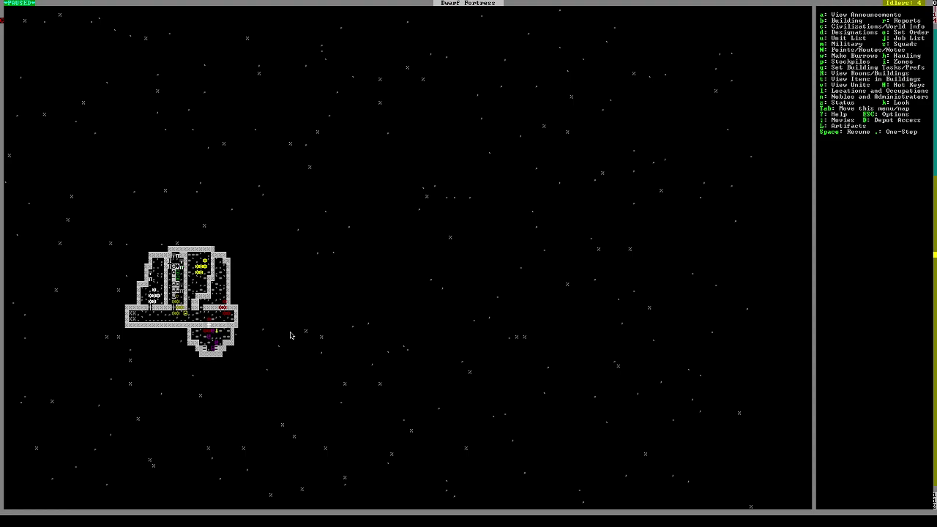
key(l)
key(Up)
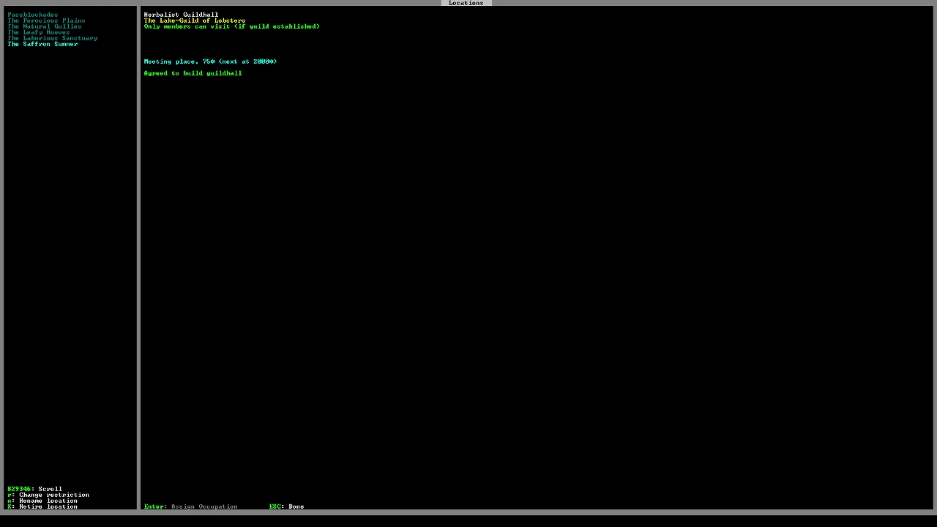
key(Escape)
Look at the door placement menu, then back out of the building list
key(b)
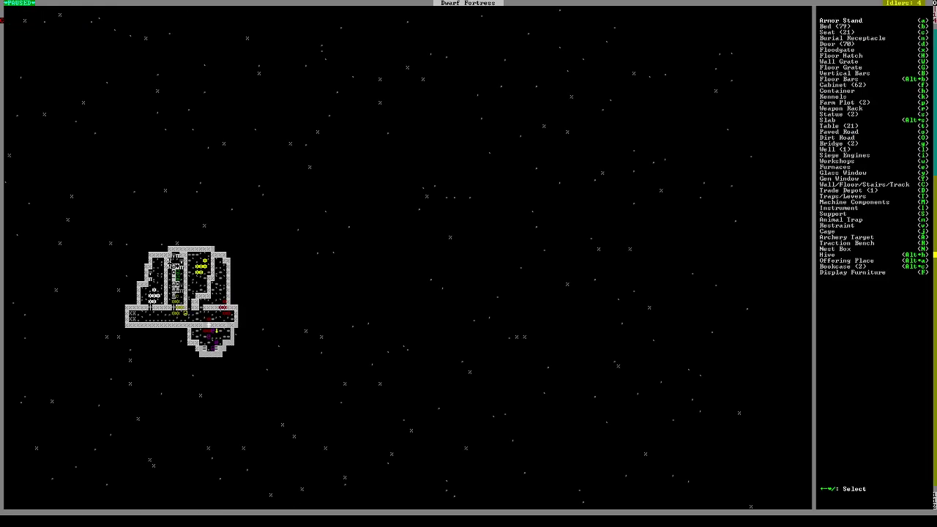
key(d)
key(Escape)
key(Escape)
Step four z-levels with > to reach the bedroom complex level
key(shift+period)
key(shift+period)
key(shift+period)
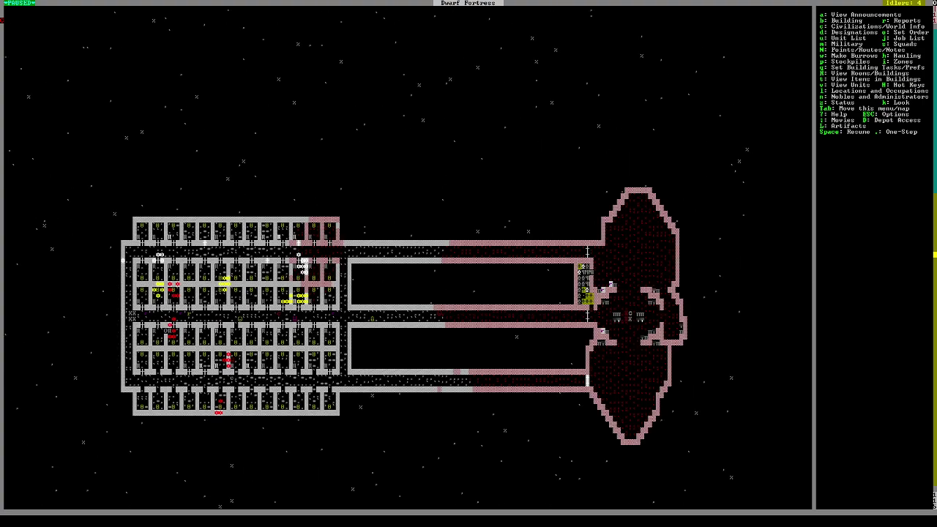
key(shift+period)
key(shift+period)
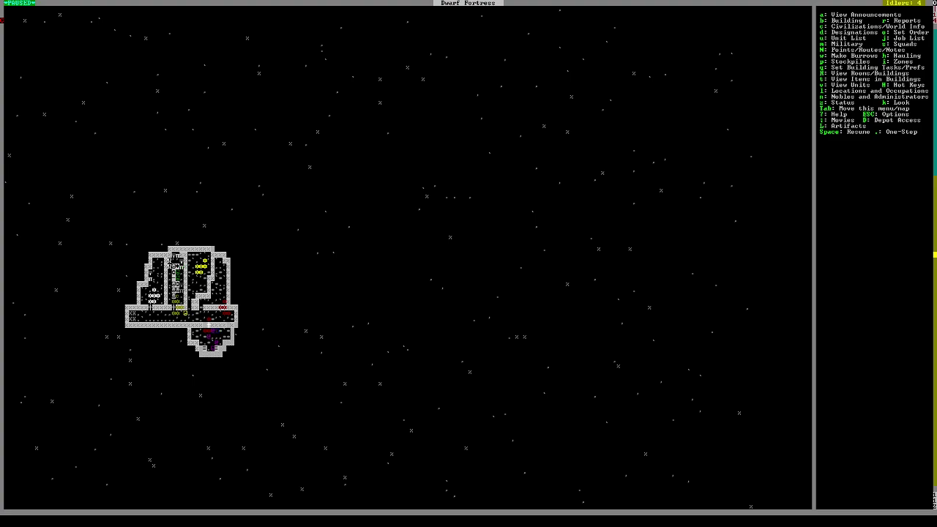
key(shift+period)
key(shift+period)
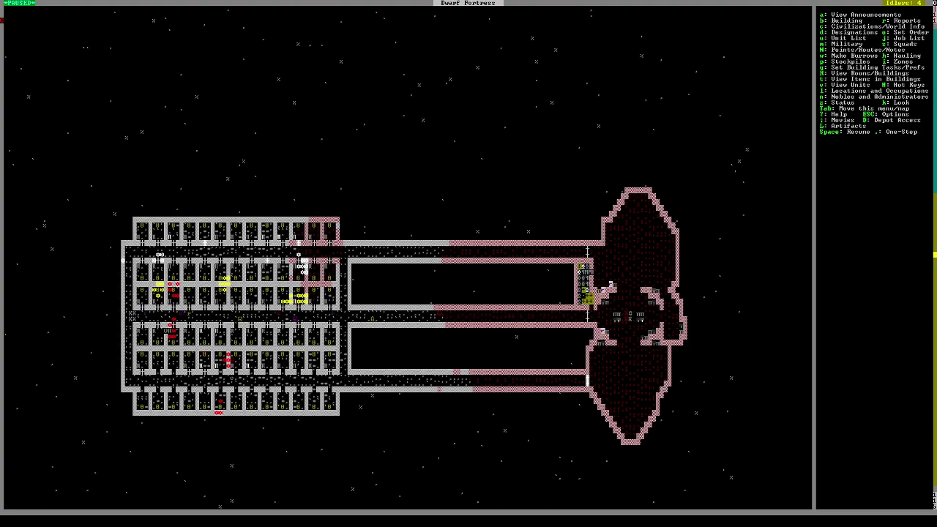
key(shift+period)
Inspect the bar stockpile's iron bars, lead bars and coke with the look cursor
key(shift+comma)
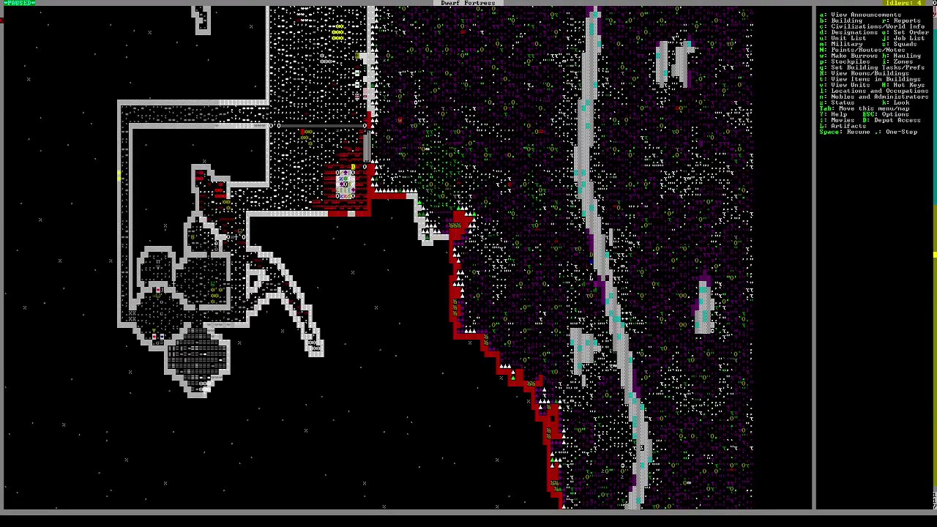
key(q)
key(Escape)
key(k)
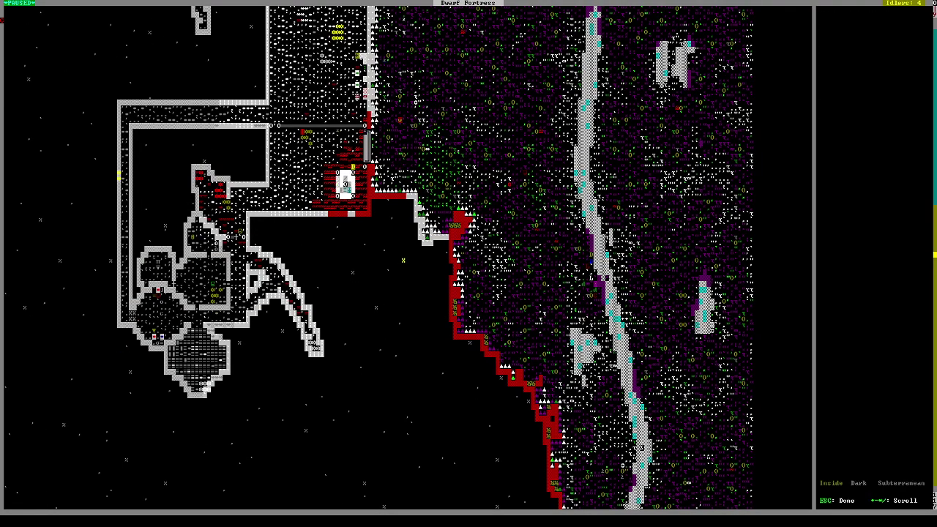
key(KP_1)
key(KP_1)
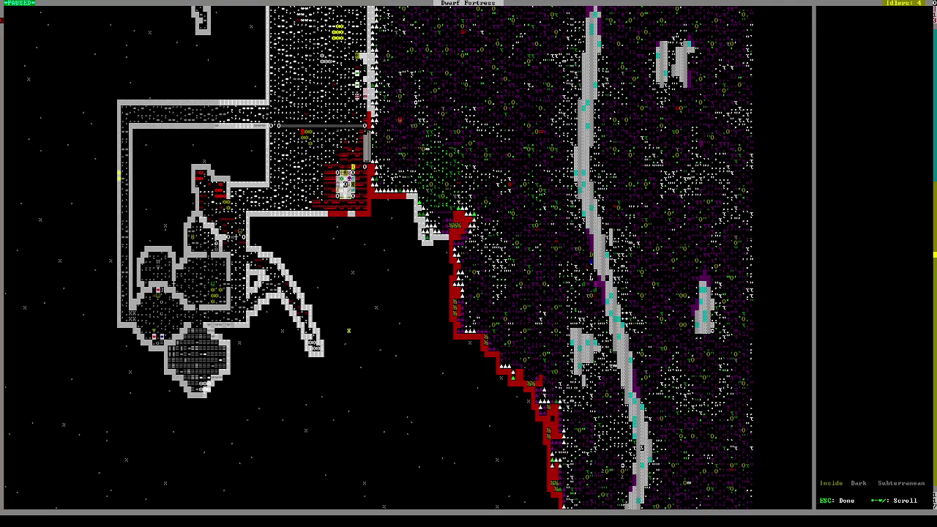
key(KP_1)
key(KP_1)
key(KP_1)
key(Down)
key(Left)
key(Left)
key(Left)
key(Left)
key(Left)
key(Left)
key(Left)
key(Left)
key(Left)
key(Left)
key(Left)
key(Left)
key(Left)
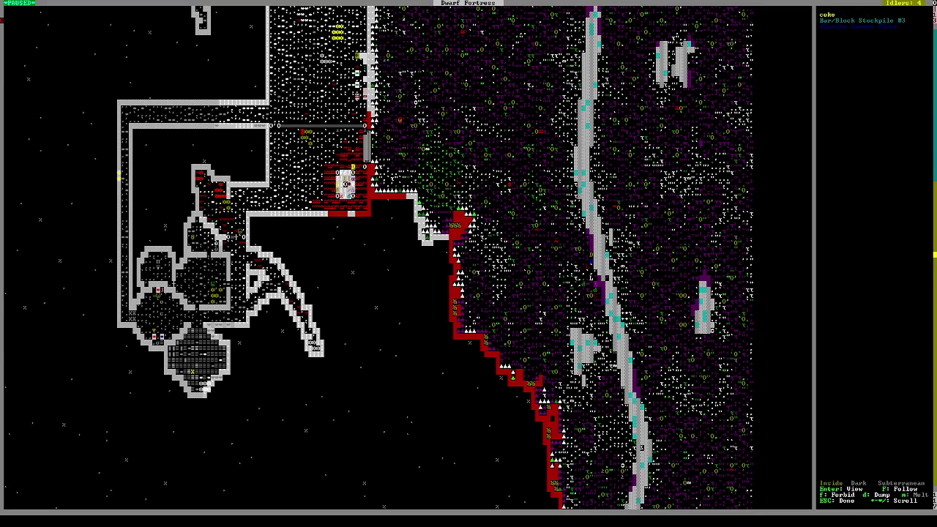
Query the Metalsmith's Forge to show its job categories
key(Escape)
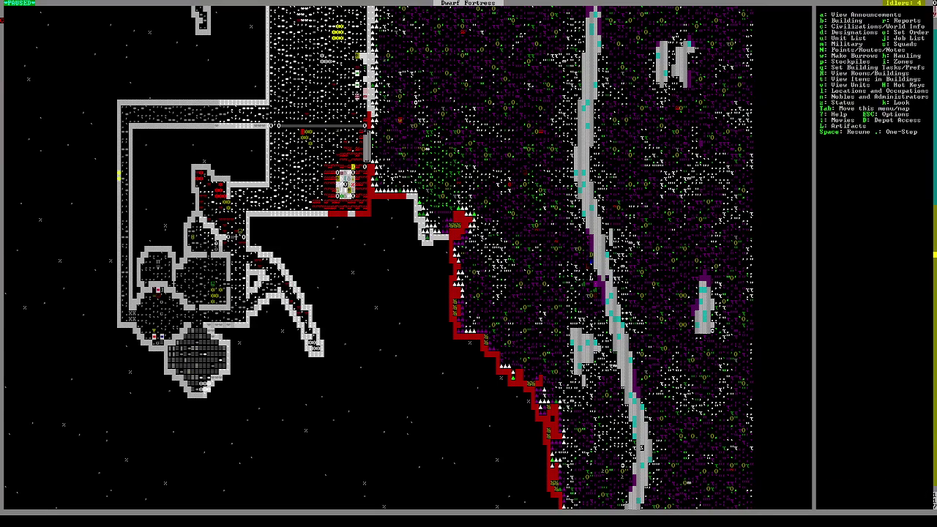
key(q)
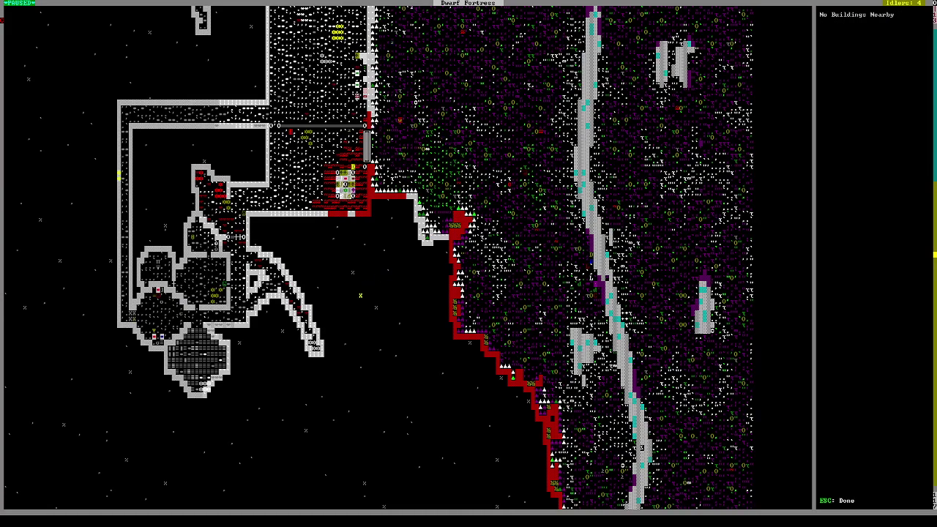
key(Up)
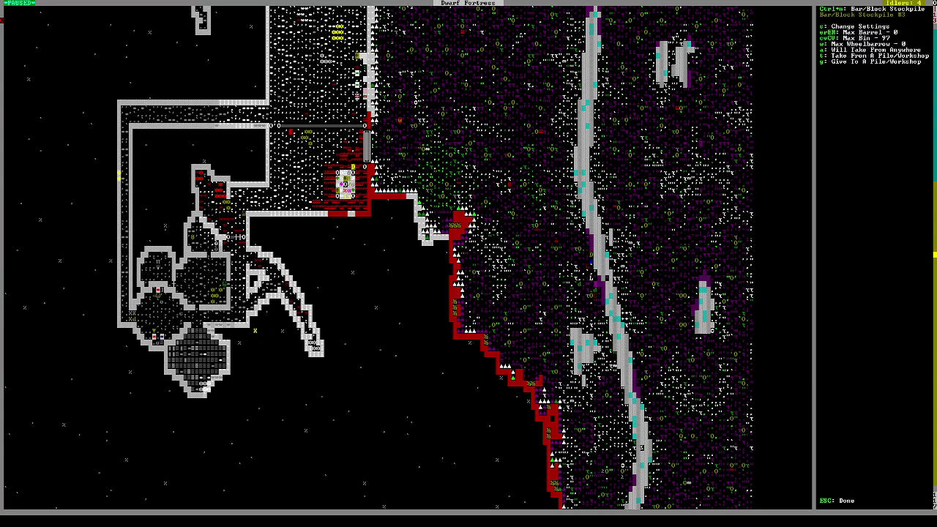
Open the platinum Statue's image settings and browse civilizations, then back out
key(a)
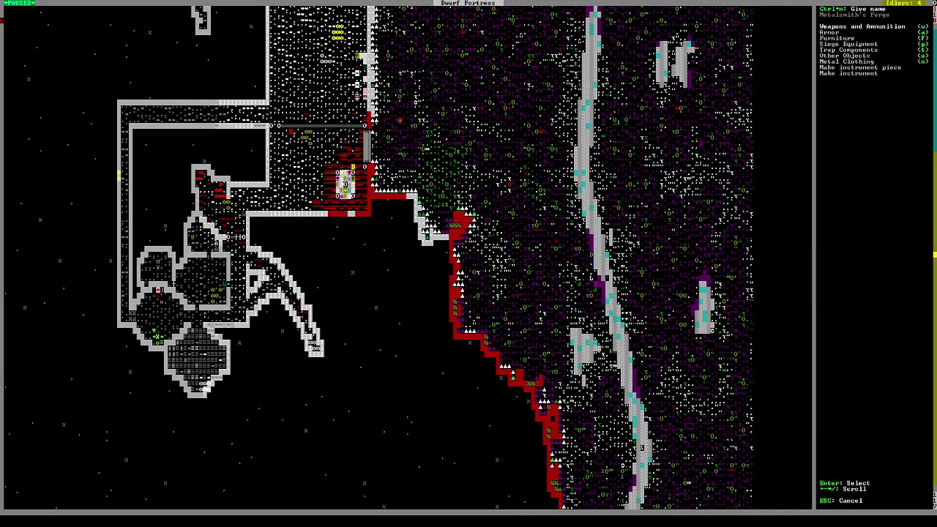
key(Escape)
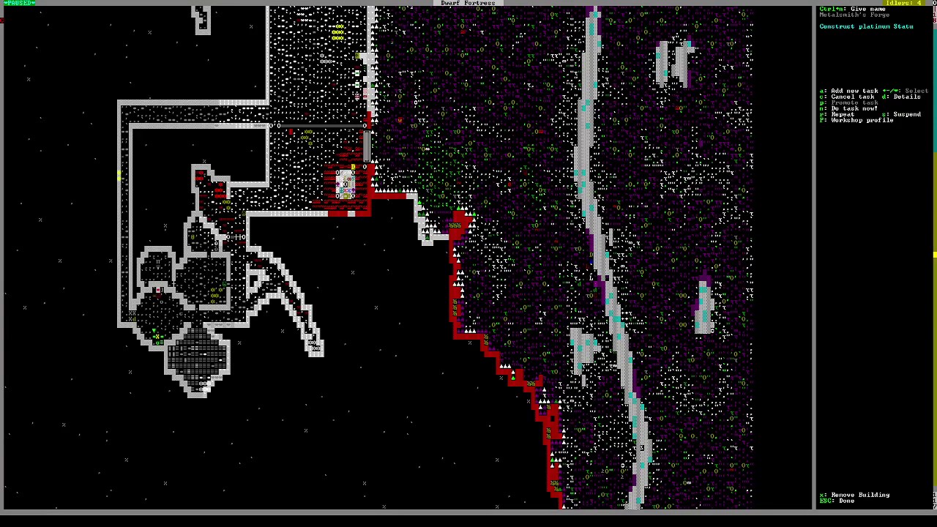
key(d)
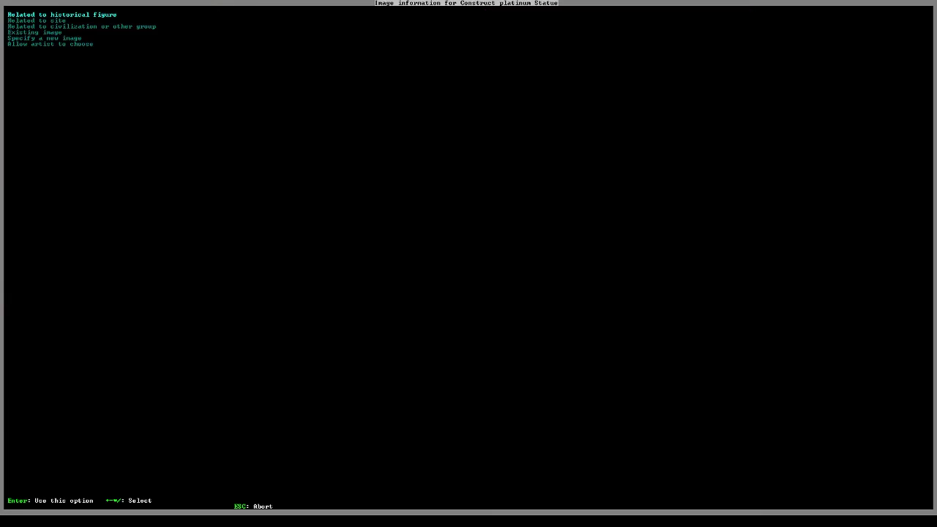
key(Down)
key(Down)
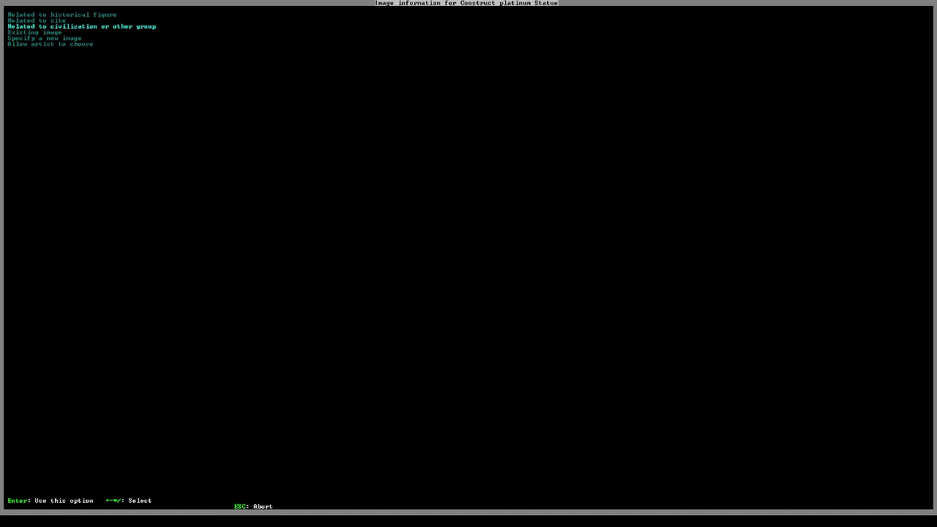
key(Return)
key(Down)
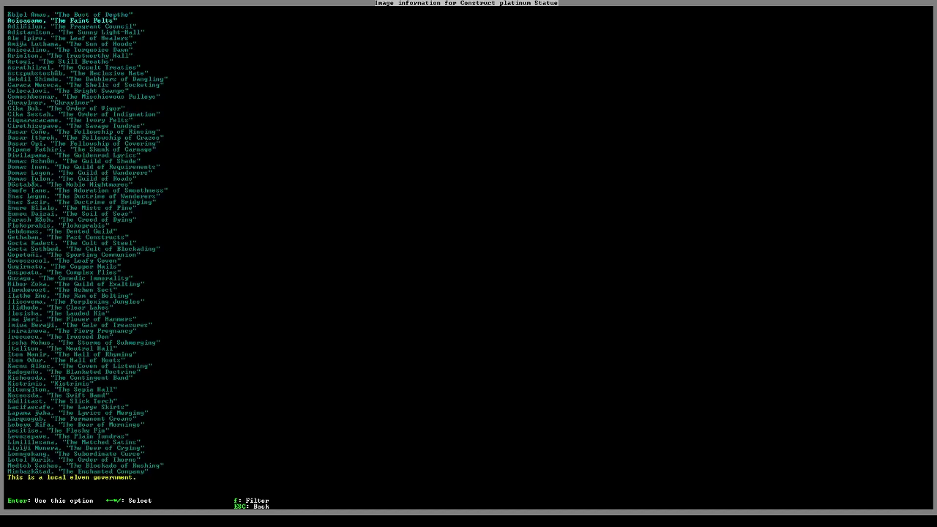
key(Escape)
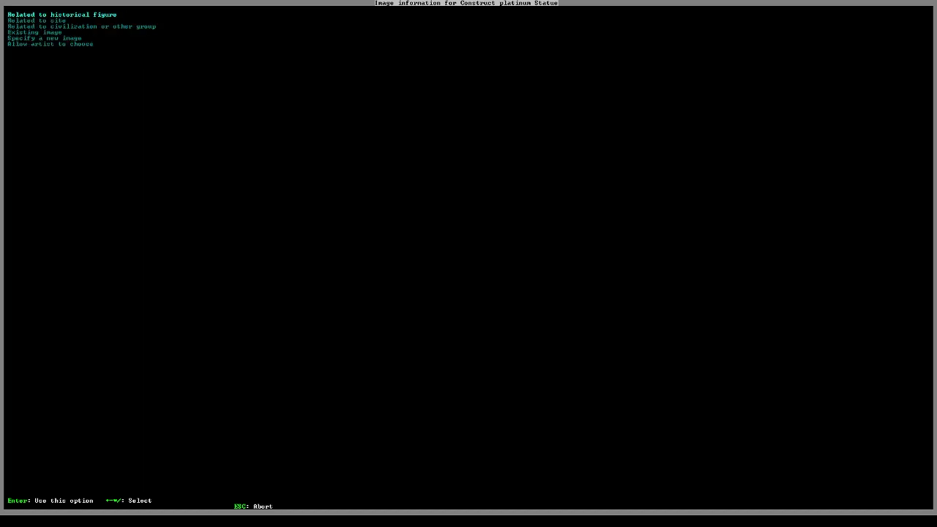
key(Escape)
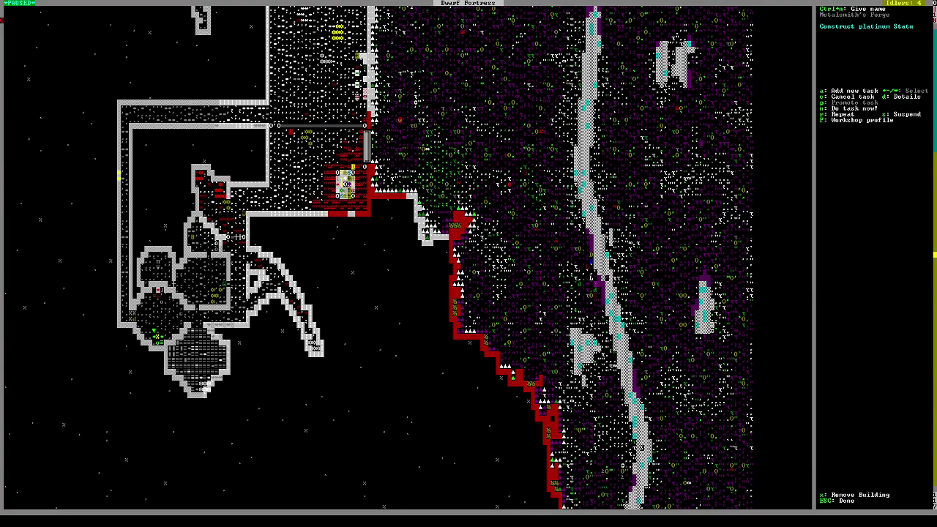
Tie the statue image to the first dwarven fortress site entry and confirm
key(d)
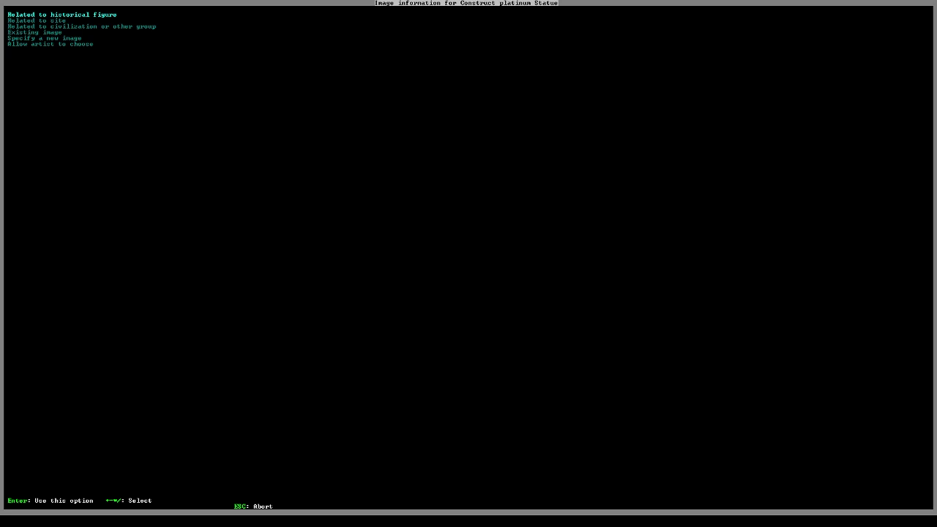
key(Down)
key(Return)
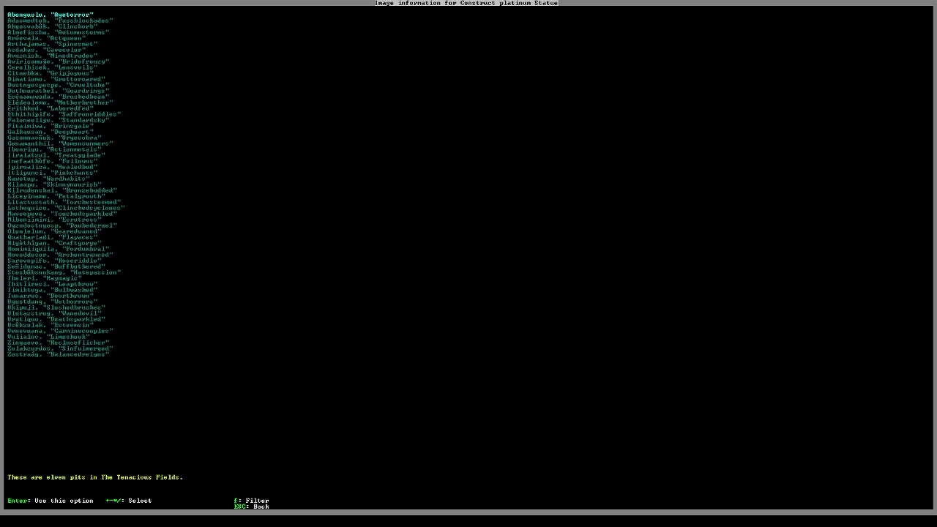
text(fPAS)
key(Return)
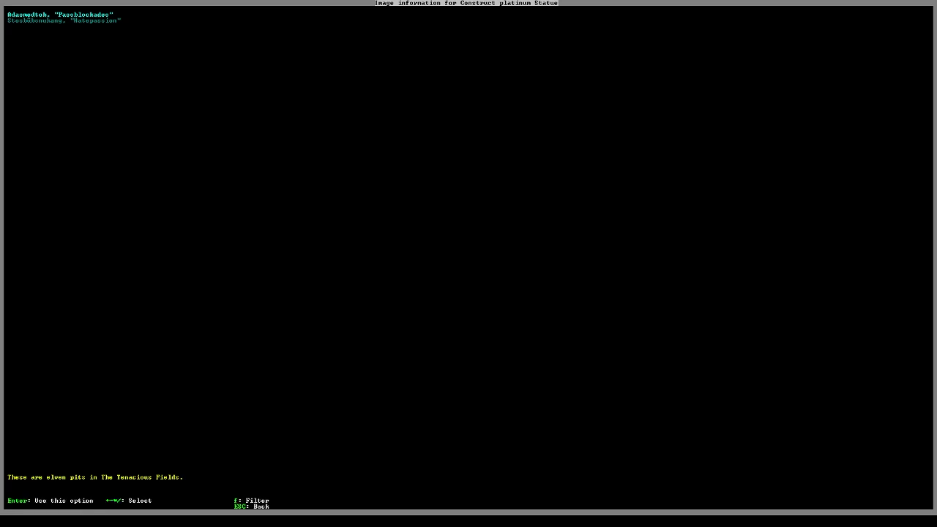
key(Down)
key(Down)
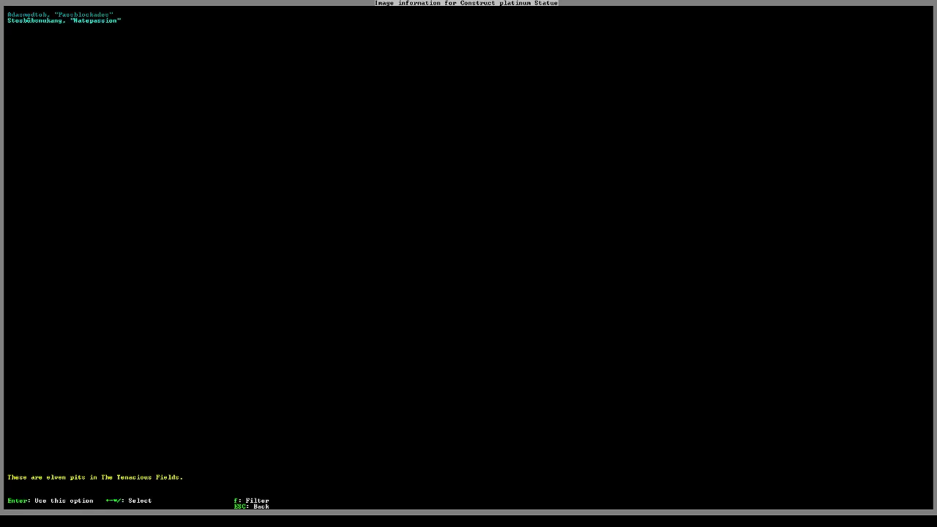
key(Up)
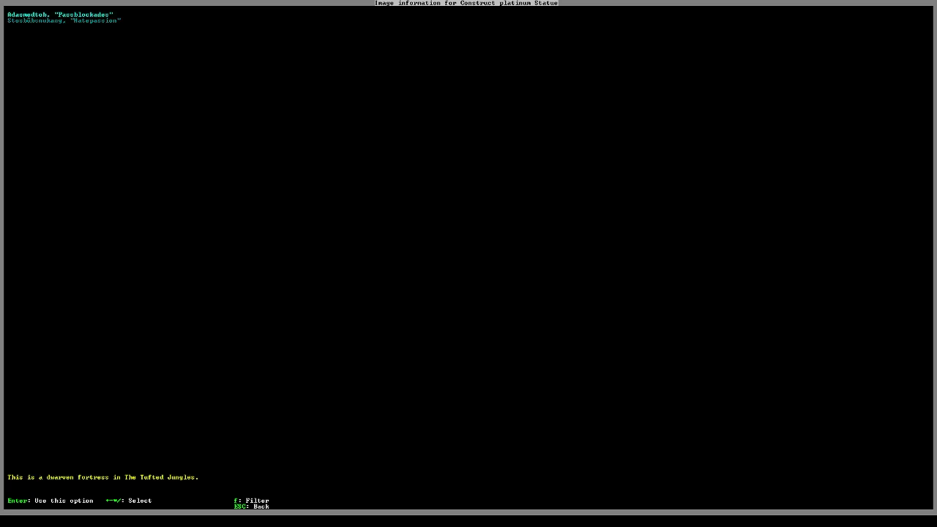
key(Return)
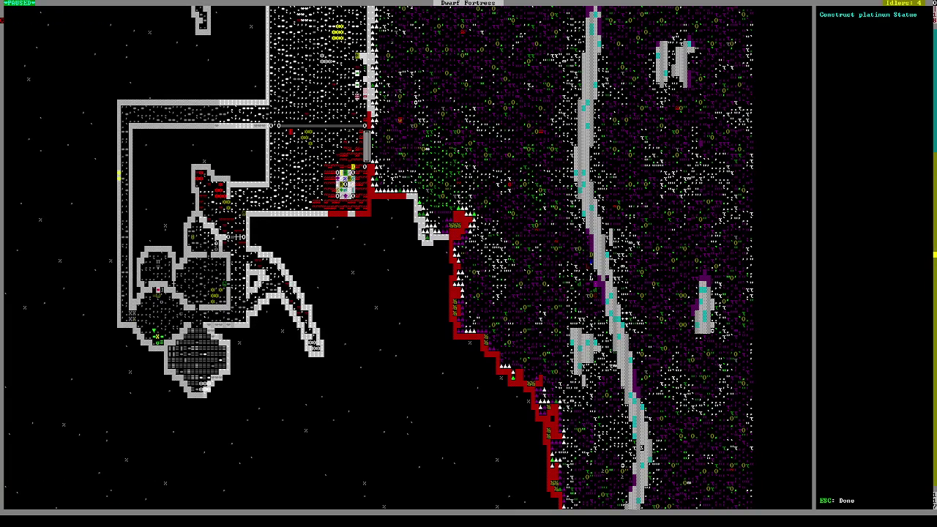
Escape from the Metalsmith's Forge task list back to the main fortress map
key(Escape)
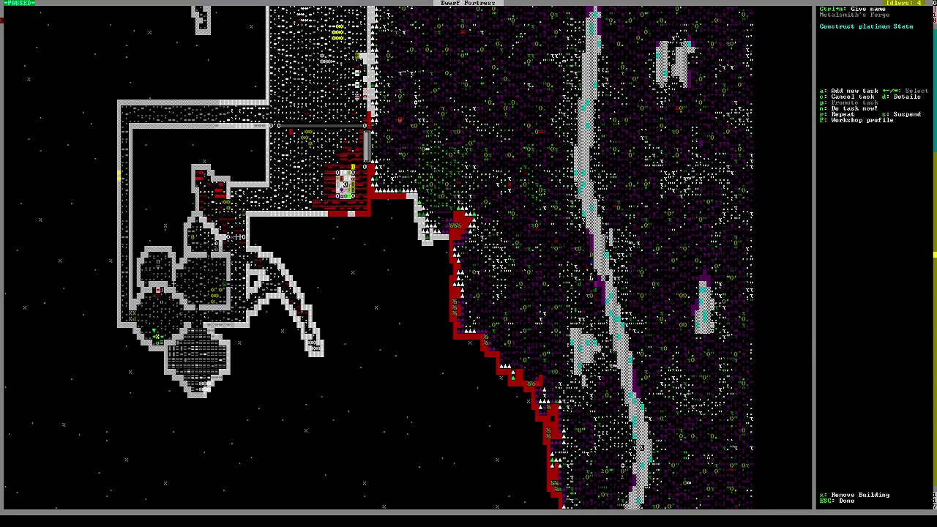
key(Escape)
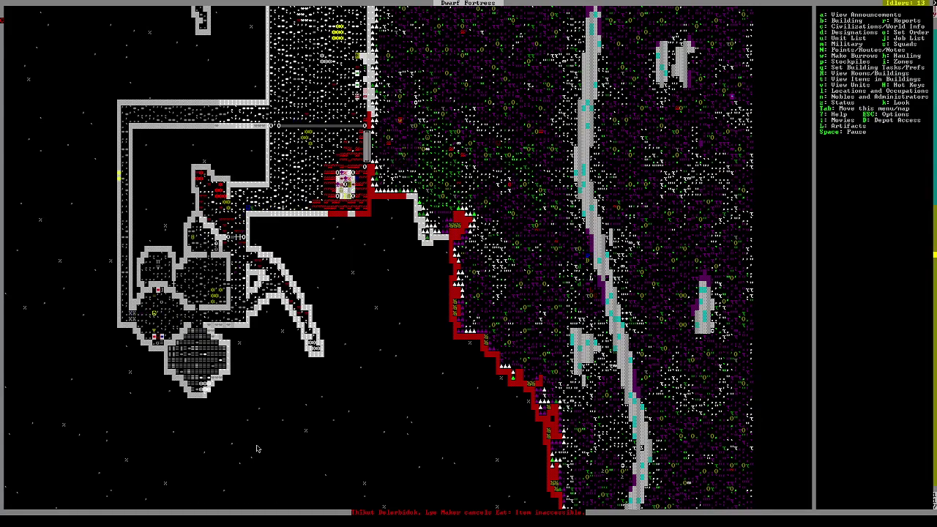
Jump to the bedroom level and view the meat barrel's contents on the food stockpile
key(a)
key(z)
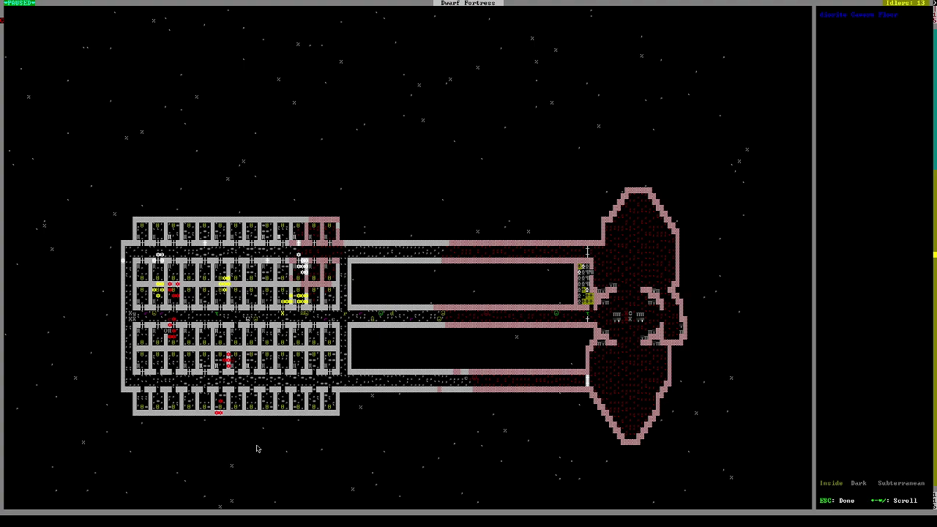
key(Escape)
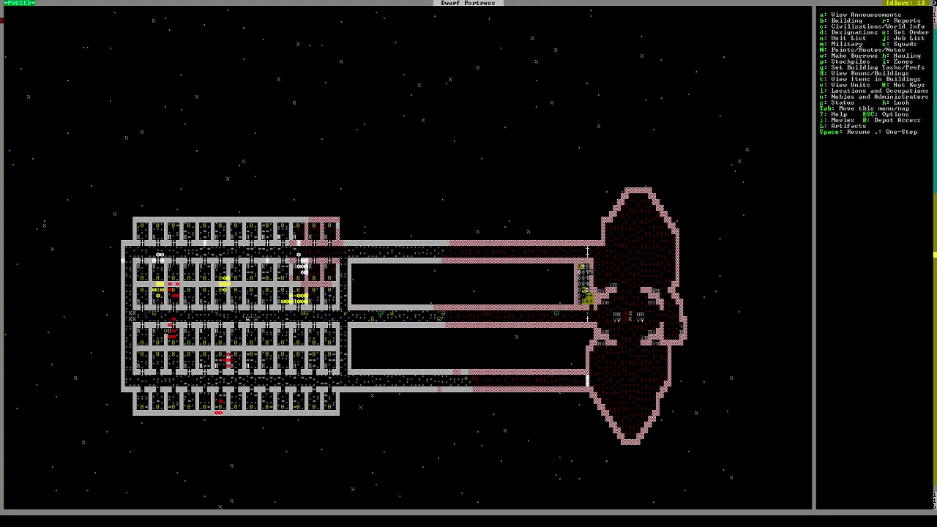
key(k)
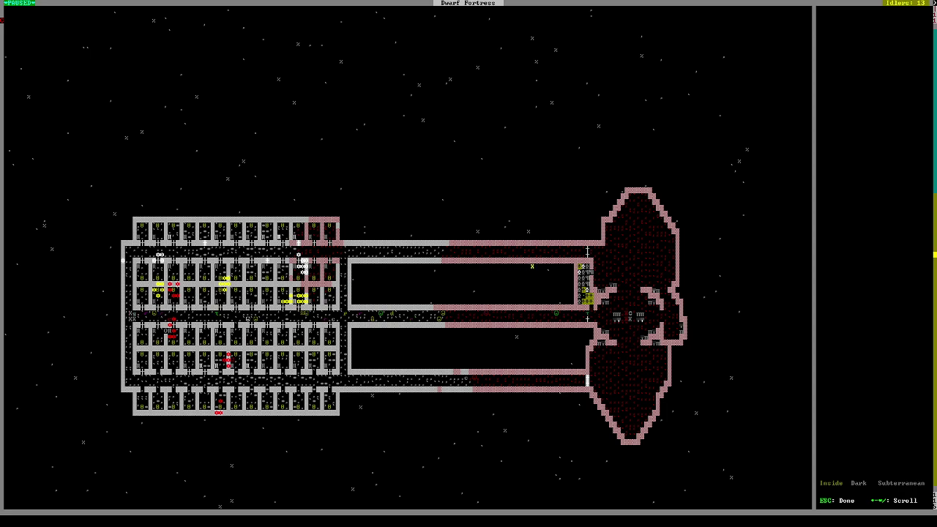
key(Up)
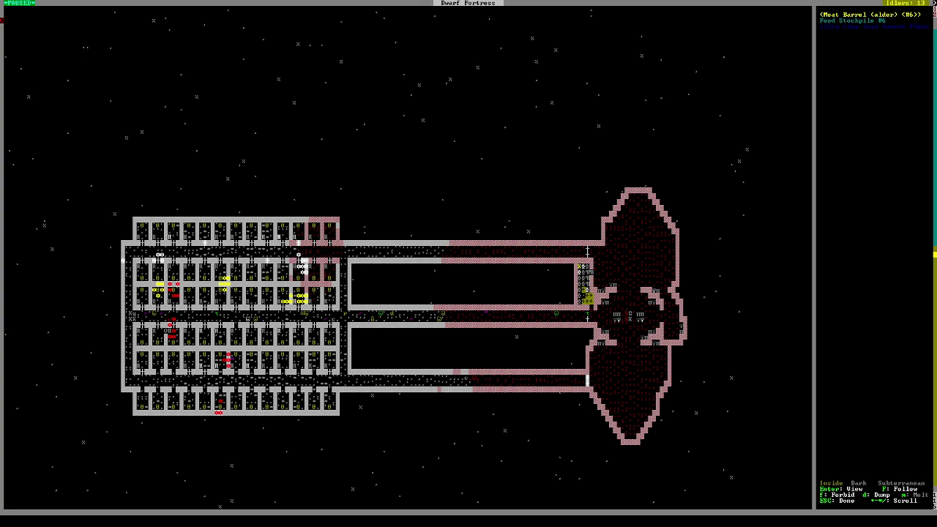
key(Return)
key(plus)
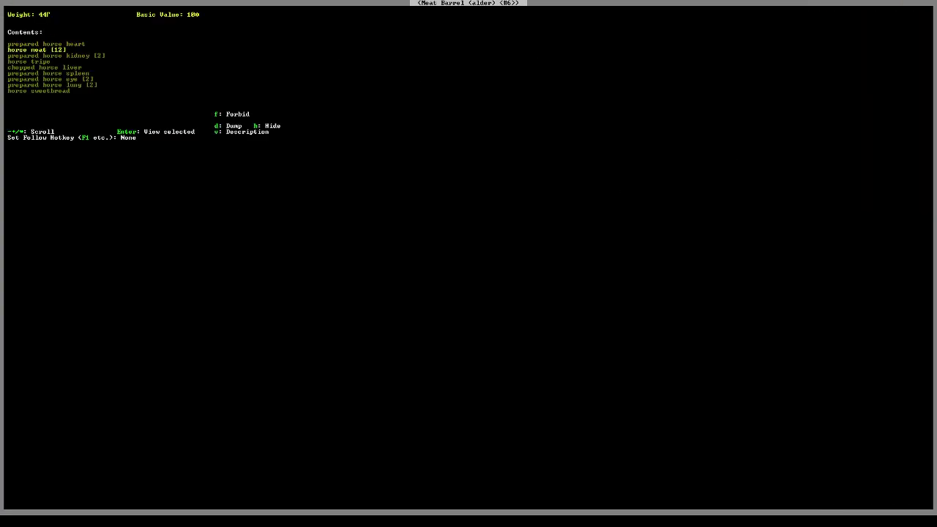
key(minus)
key(minus)
key(minus)
key(minus)
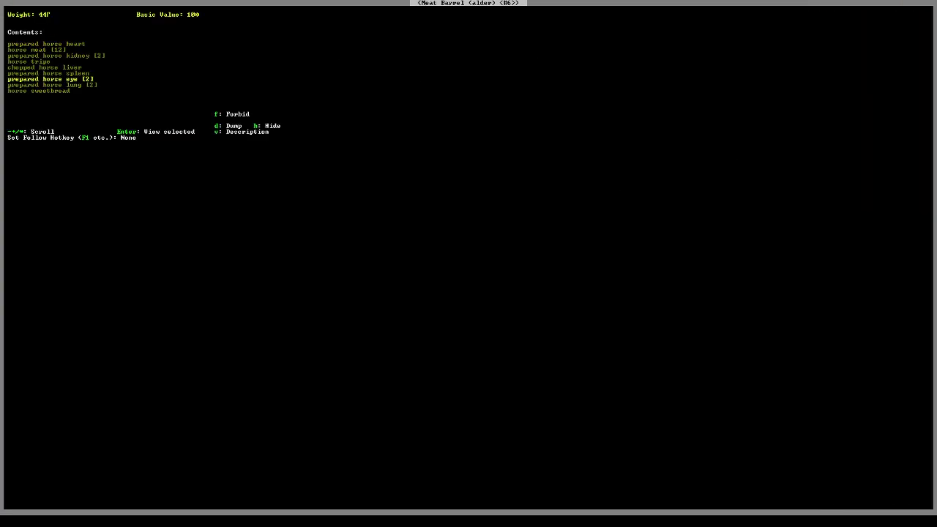
key(minus)
key(minus)
key(minus)
key(minus)
key(minus)
Browse the plant barrel's plump helmets, red spinach, strawberry plants and sweet pods
key(Escape)
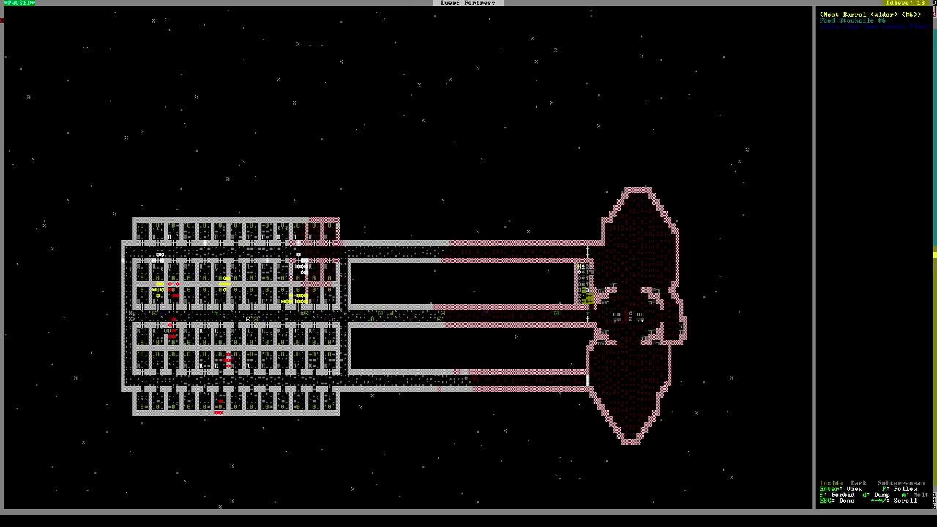
key(plus)
key(Return)
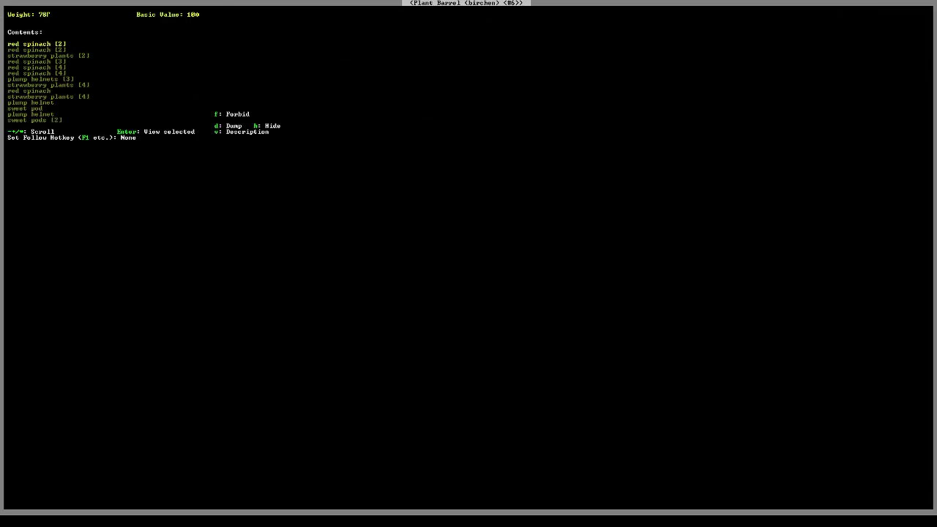
key(plus)
key(plus)
key(plus)
key(plus)
key(plus)
key(plus)
key(plus)
key(plus)
key(plus)
key(plus)
key(plus)
key(plus)
key(plus)
key(plus)
key(plus)
key(plus)
key(plus)
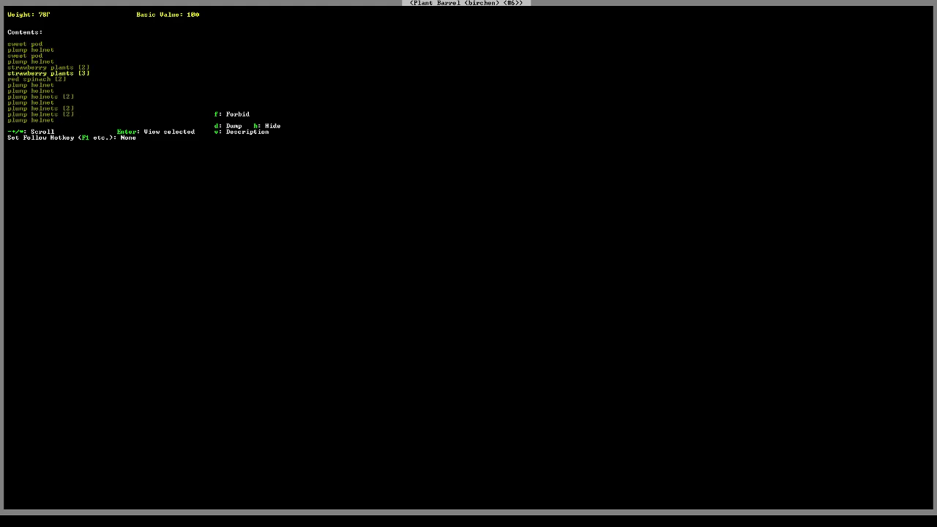
key(plus)
key(plus)
key(plus)
key(plus)
key(plus)
key(plus)
key(plus)
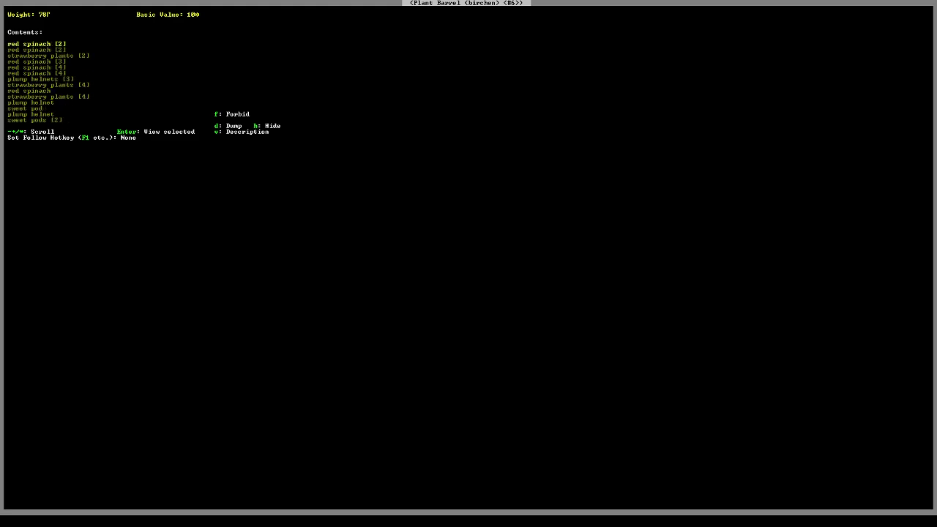
key(plus)
key(Escape)
key(plus)
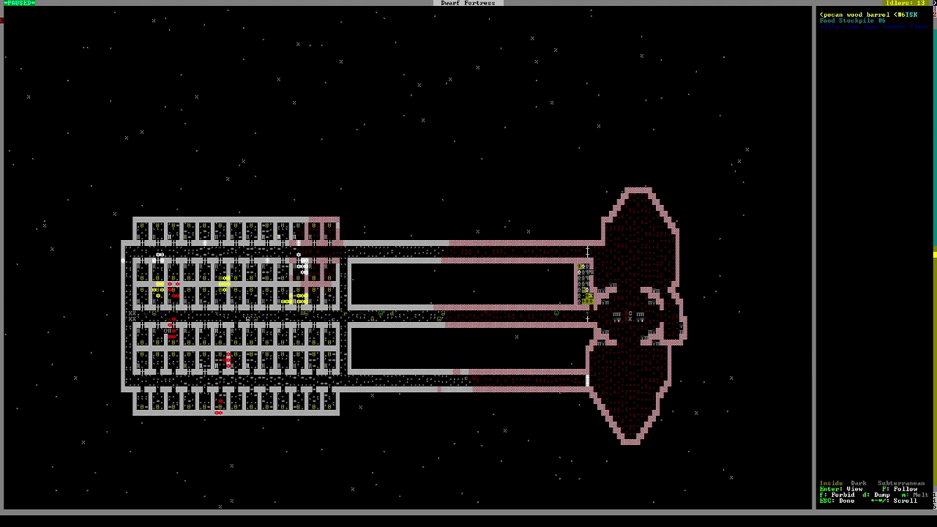
Check the bayberry and pecan wood barrels, then move on to the seed barrel
key(plus)
key(plus)
key(plus)
key(Return)
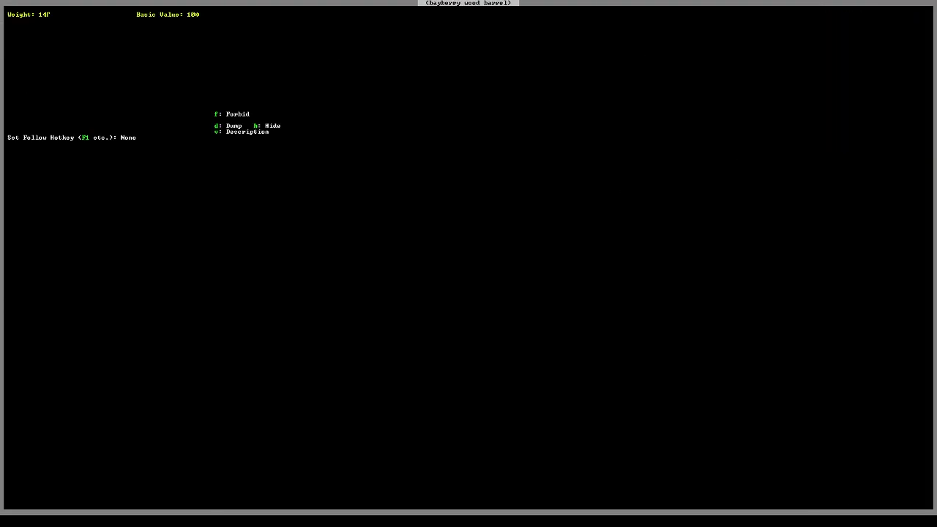
key(Escape)
key(plus)
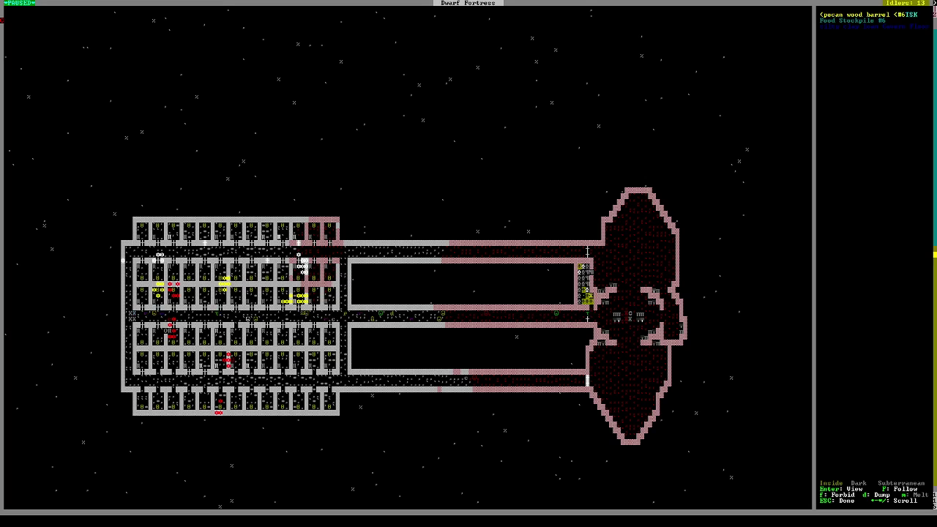
key(Return)
key(Escape)
key(plus)
key(plus)
Unpause briefly, designate a rectangle just outside the entrance, then pause again
key(Escape)
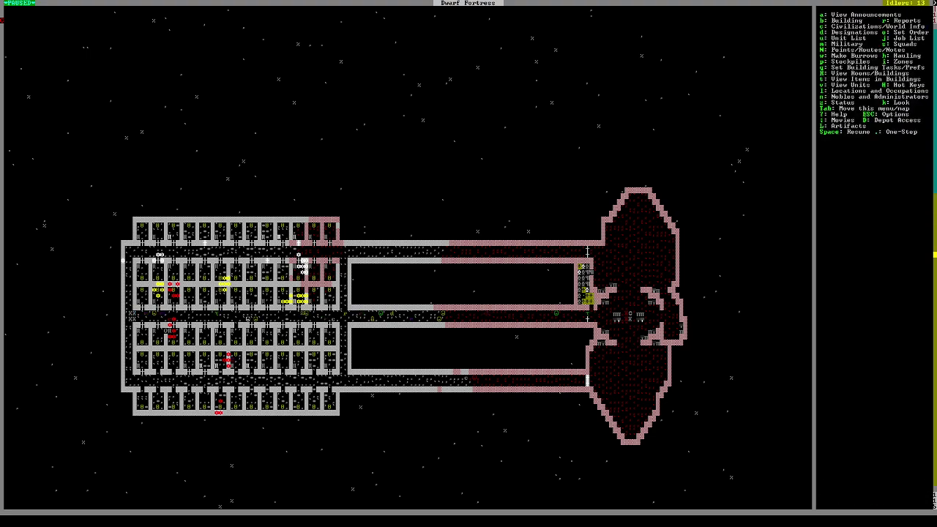
key(space)
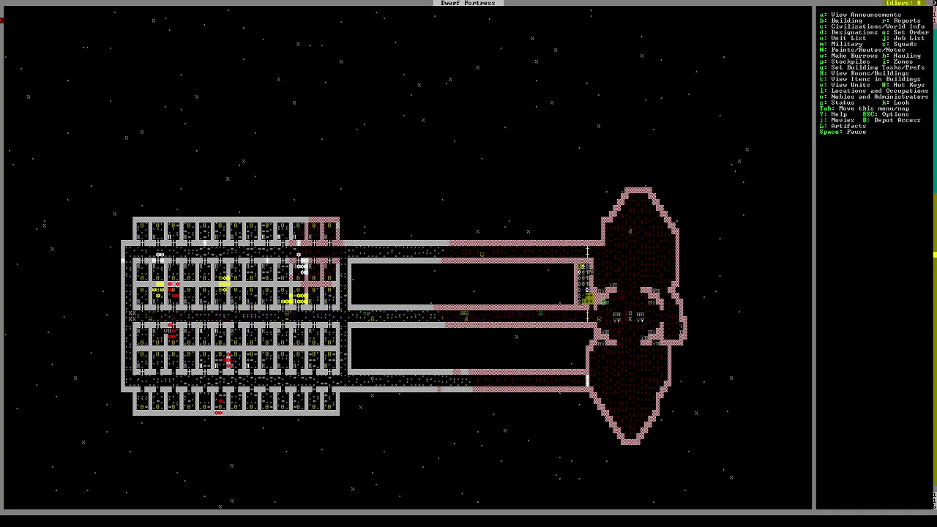
key(d)
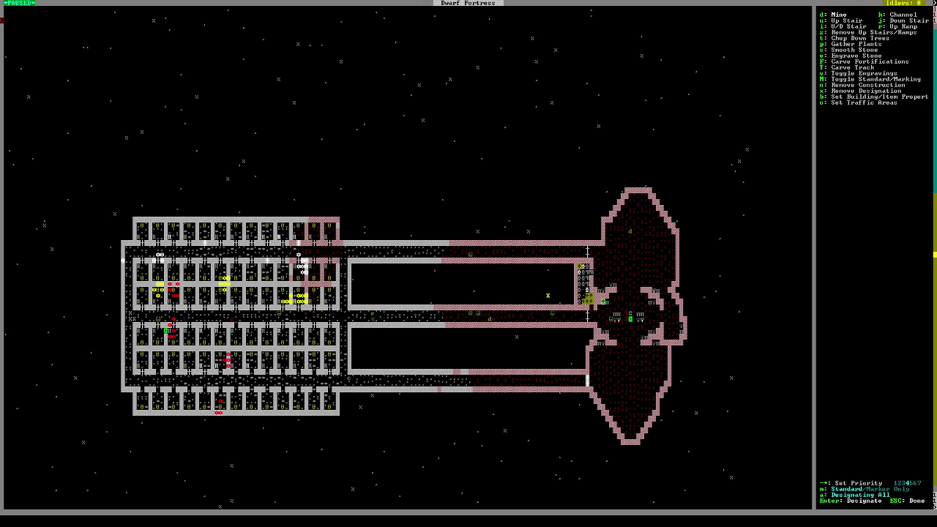
key(Return)
key(Right)
key(Right)
key(Right)
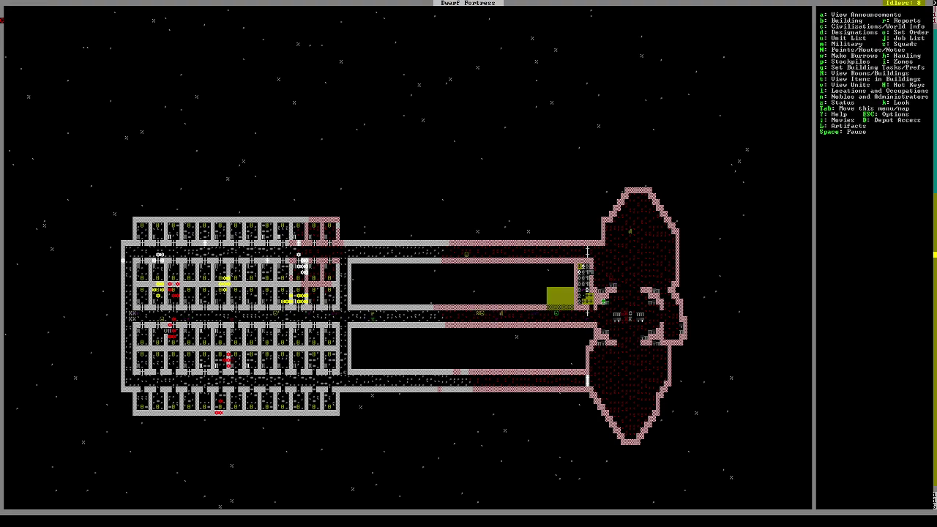
key(Return)
key(Escape)
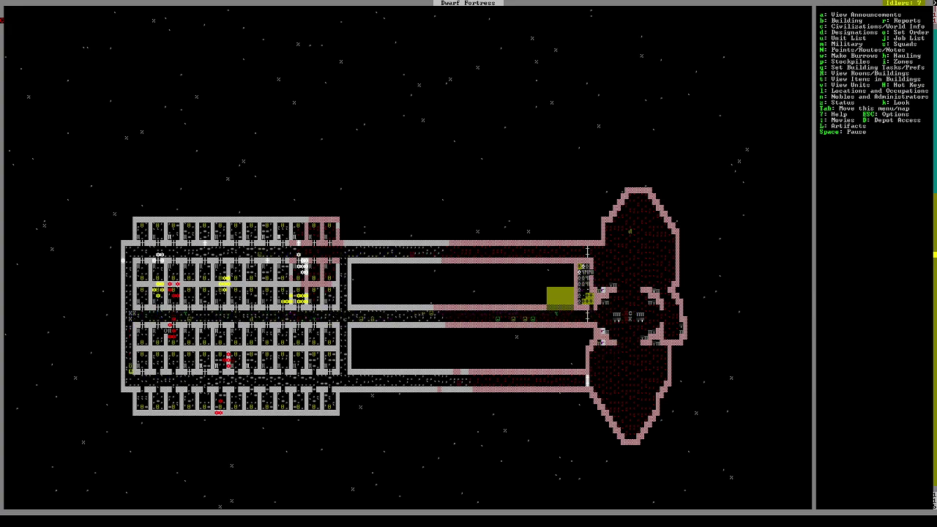
key(space)
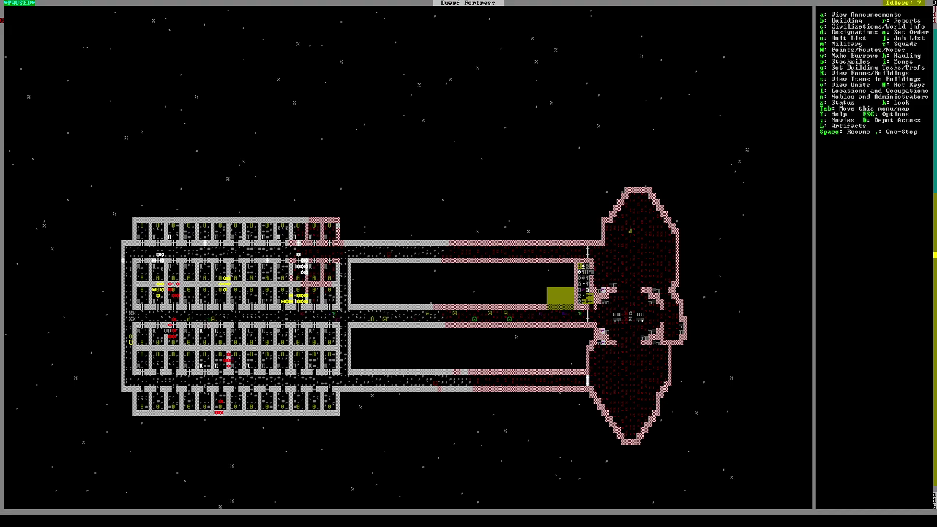
Check the caretaker's bayberry-eating job in the unit list, then unpause
key(u)
key(Down)
key(Down)
key(Down)
key(Down)
key(Down)
key(Down)
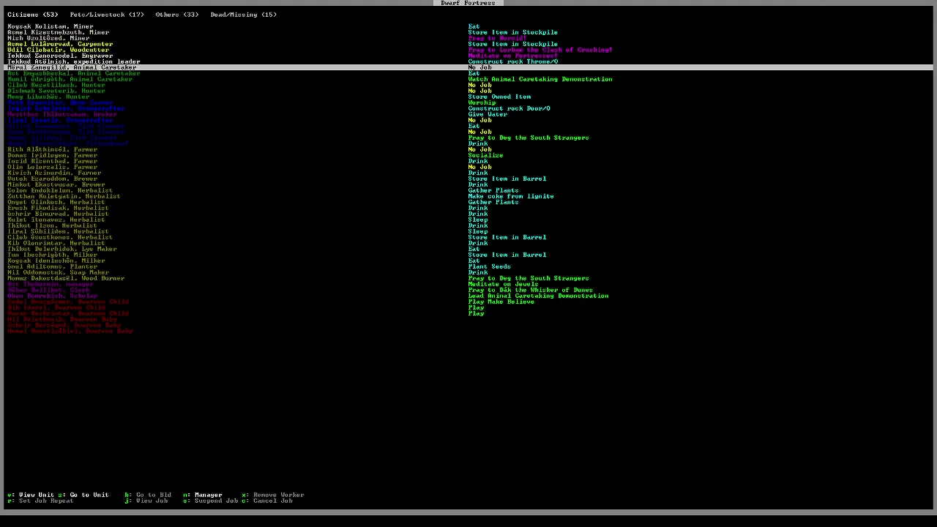
key(Down)
key(j)
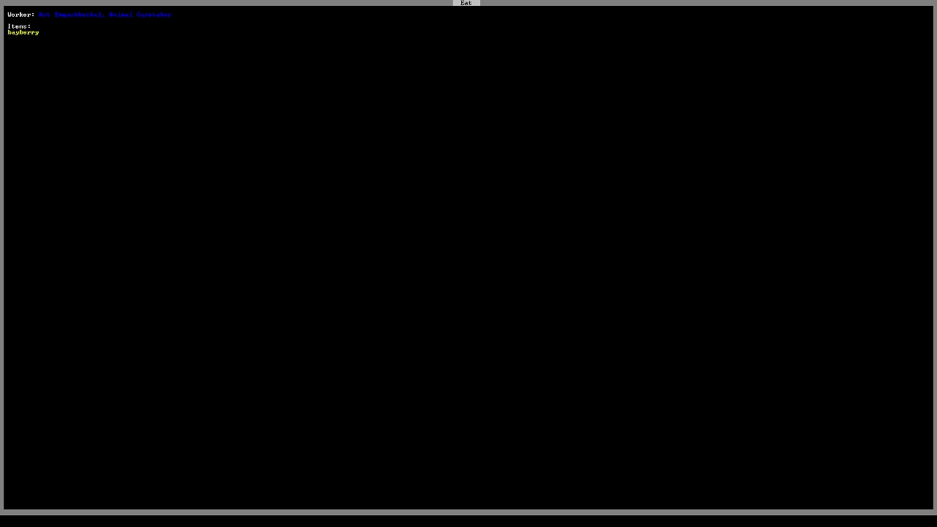
key(z)
key(Escape)
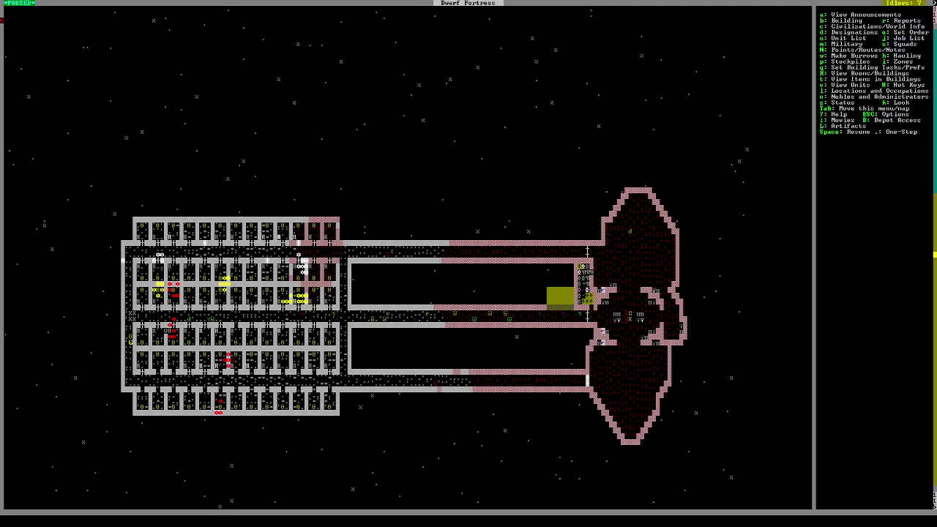
key(space)
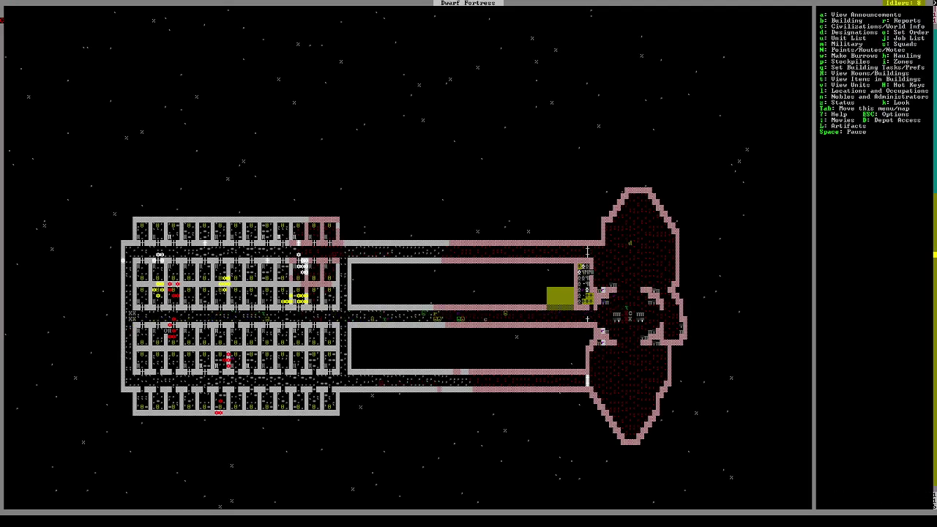
Designate a larger rectangle at the upper corridor's east end and resume play
key(d)
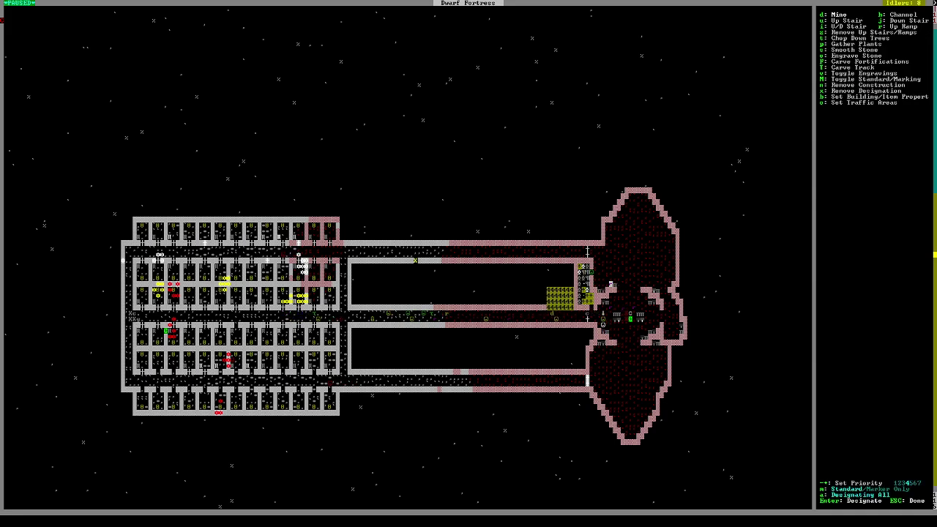
key(Right)
key(Down)
key(Right)
key(Right)
key(Down)
key(Right)
key(Down)
key(Right)
key(Right)
key(Right)
key(Right)
key(Right)
key(Right)
key(Up)
key(Up)
key(Up)
key(Up)
key(Up)
key(Return)
key(Escape)
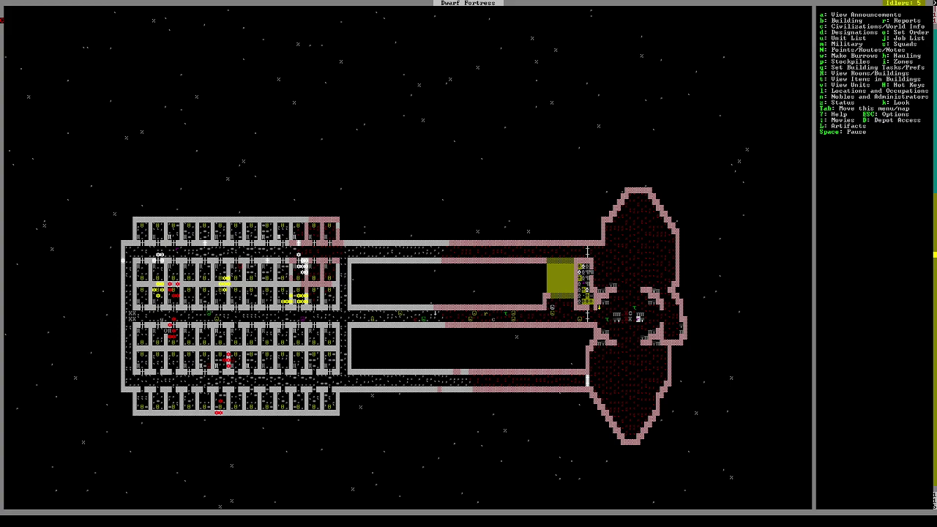
Start building a door and shift the view to the surface level
key(b)
key(shift+comma)
key(shift+comma)
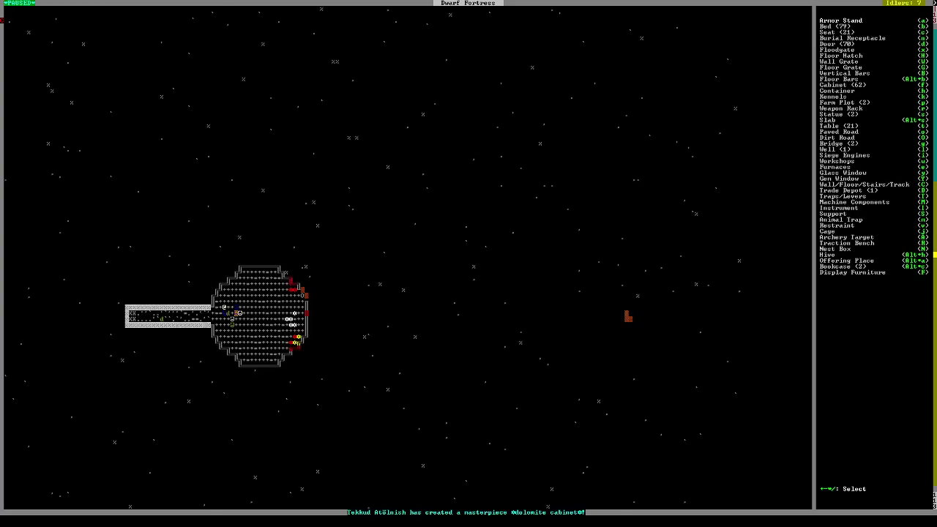
key(shift+comma)
key(d)
key(Left)
key(Down)
key(Left)
key(Down)
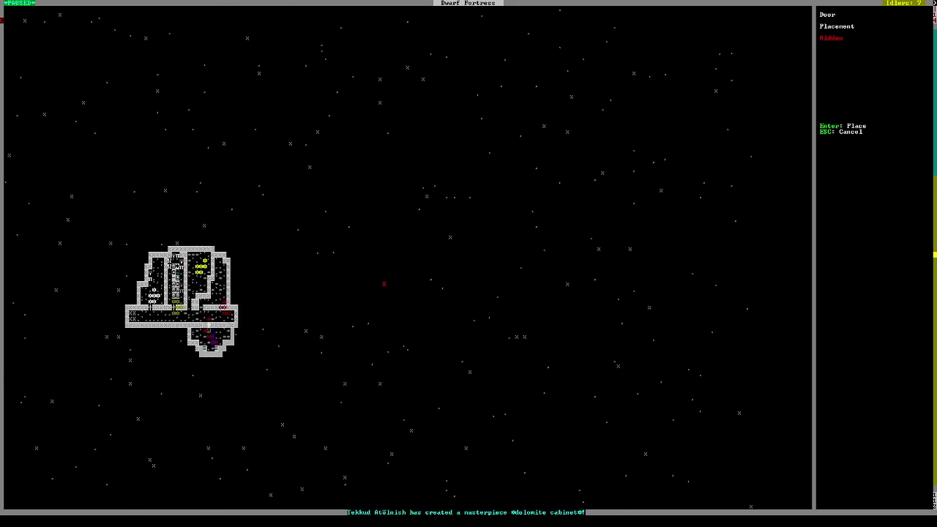
Position the door in the surface entrance and install a diorite door
key(Left)
key(Left)
key(Left)
key(Left)
key(Down)
key(Left)
key(Down)
key(Down)
key(Left)
key(Left)
key(Down)
key(Left)
key(Left)
key(Down)
key(Left)
key(Left)
key(Left)
key(Left)
key(Left)
key(Left)
key(Down)
key(Down)
key(Left)
key(Left)
key(Up)
key(Left)
key(Left)
key(Left)
key(Left)
key(Left)
key(Up)
key(Return)
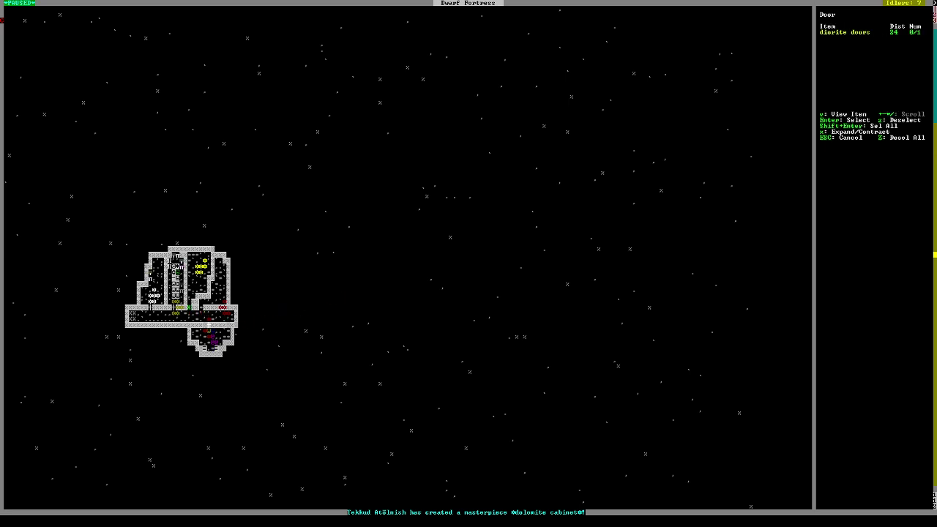
key(Return)
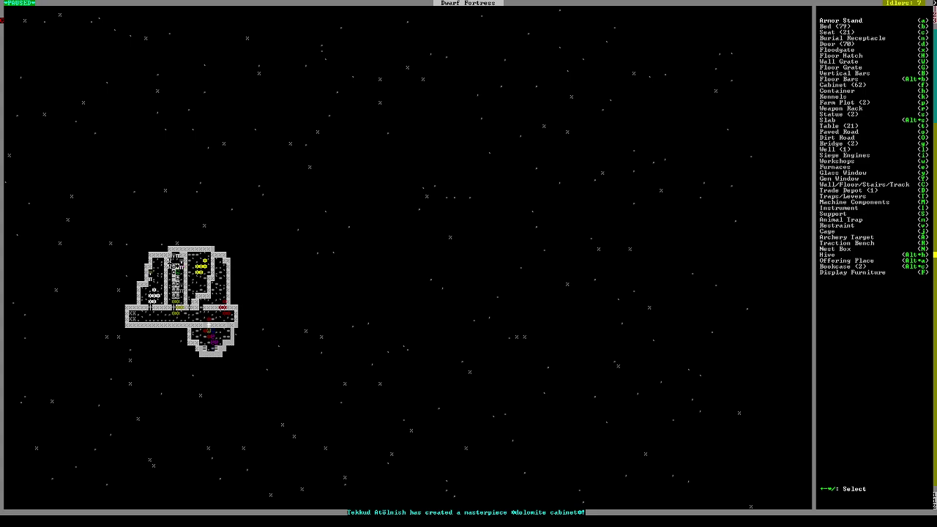
Place a statue, examining the superior platinum statue of dwarves before selecting it
key(s)
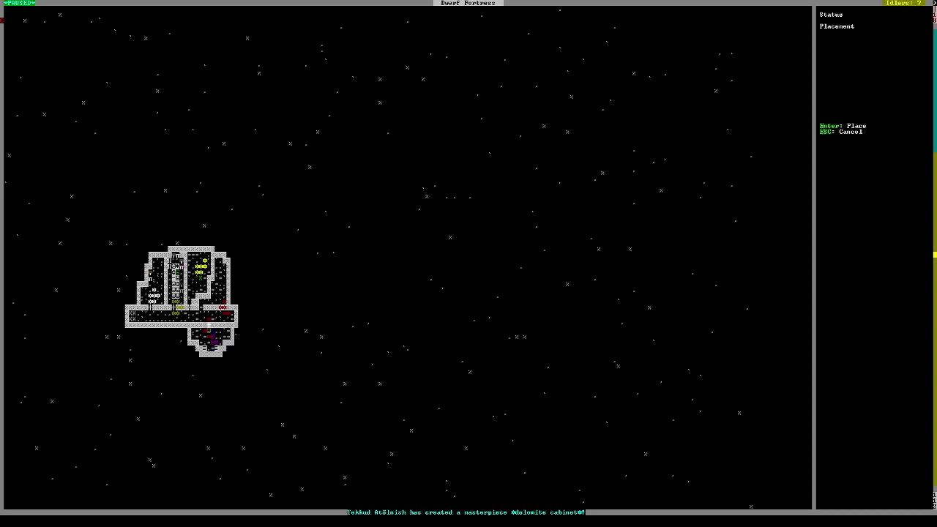
key(Return)
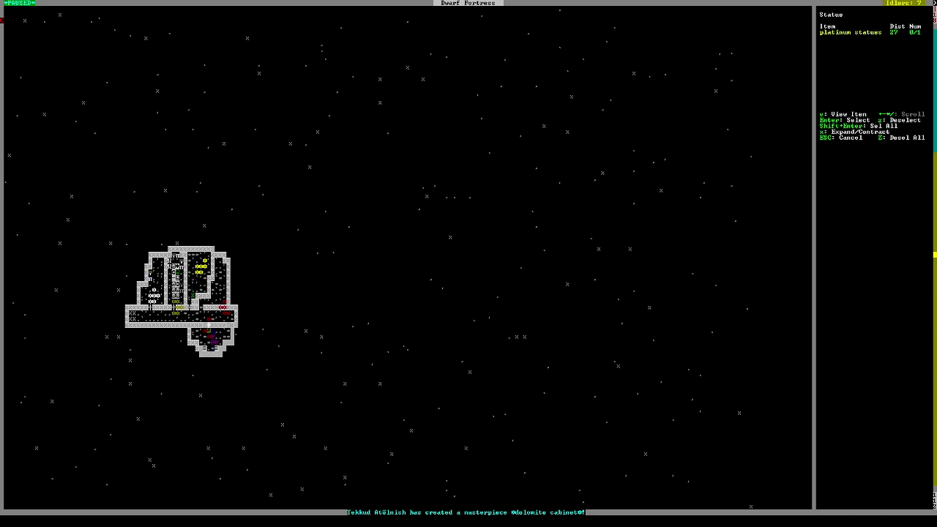
key(x)
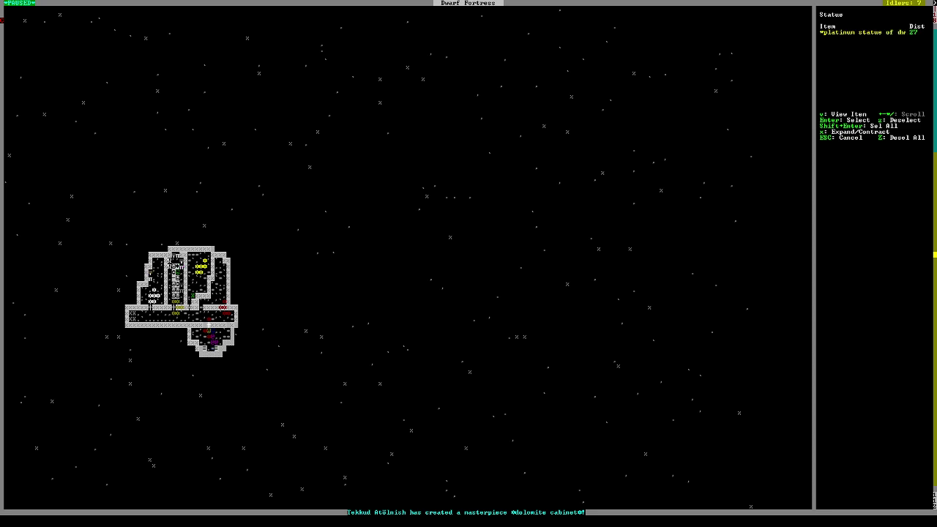
key(v)
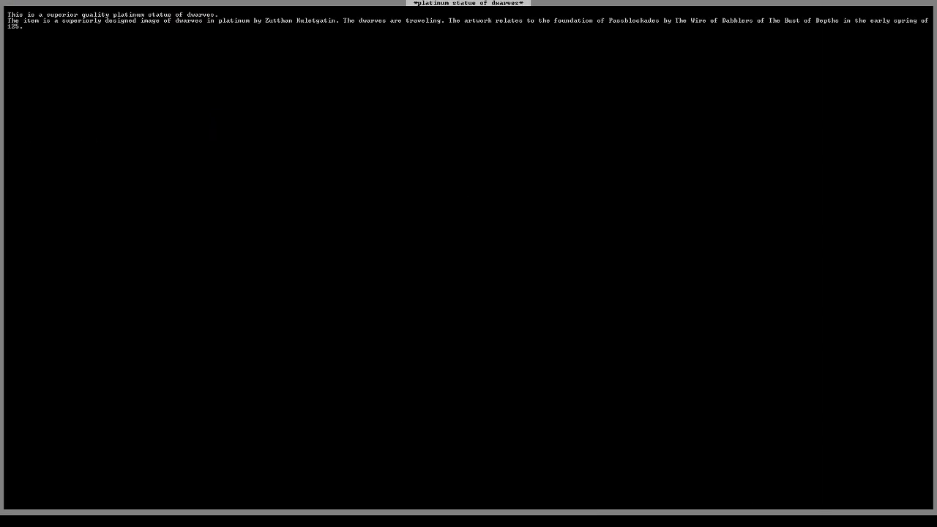
key(Escape)
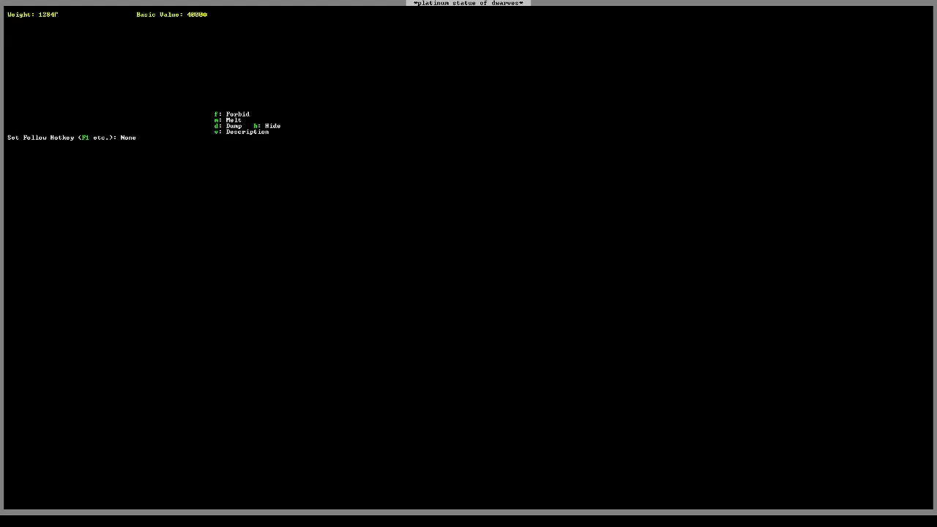
key(Escape)
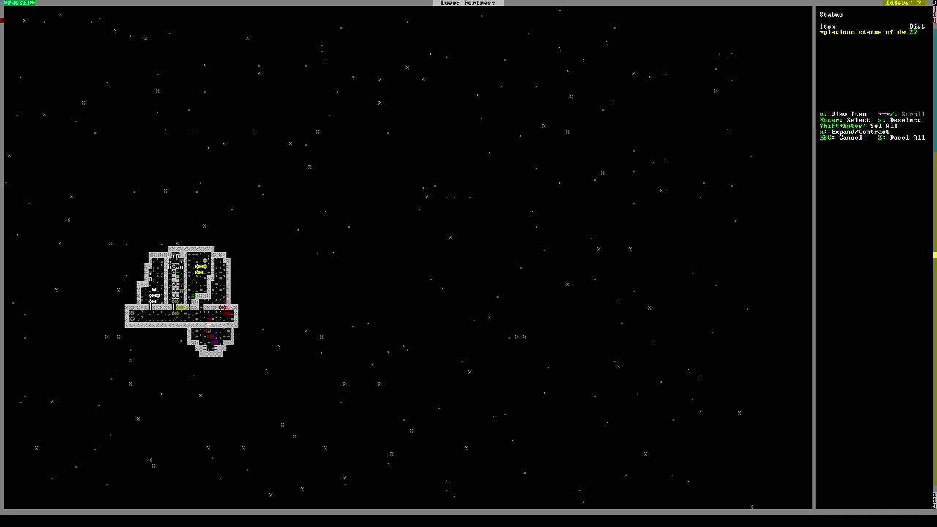
key(Escape)
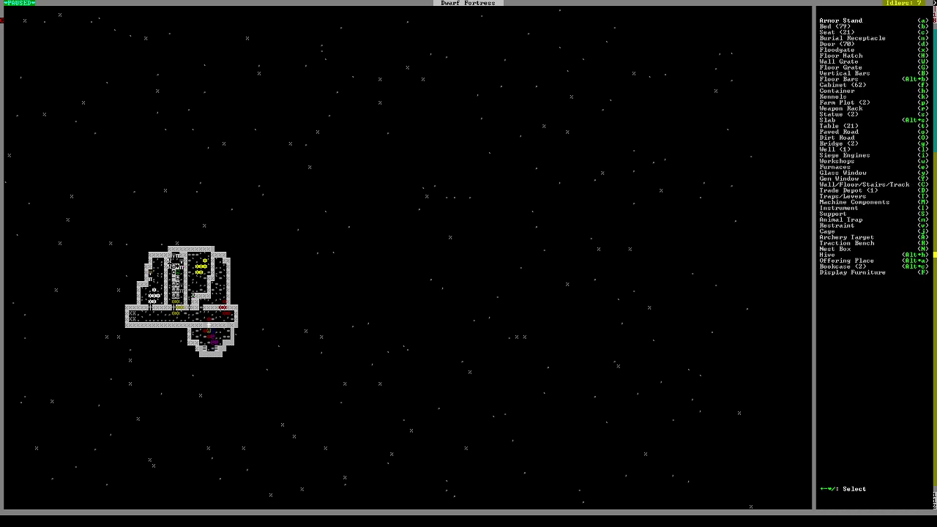
Exit building mode, unpause, and skim the latest announcements before closing them
key(Escape)
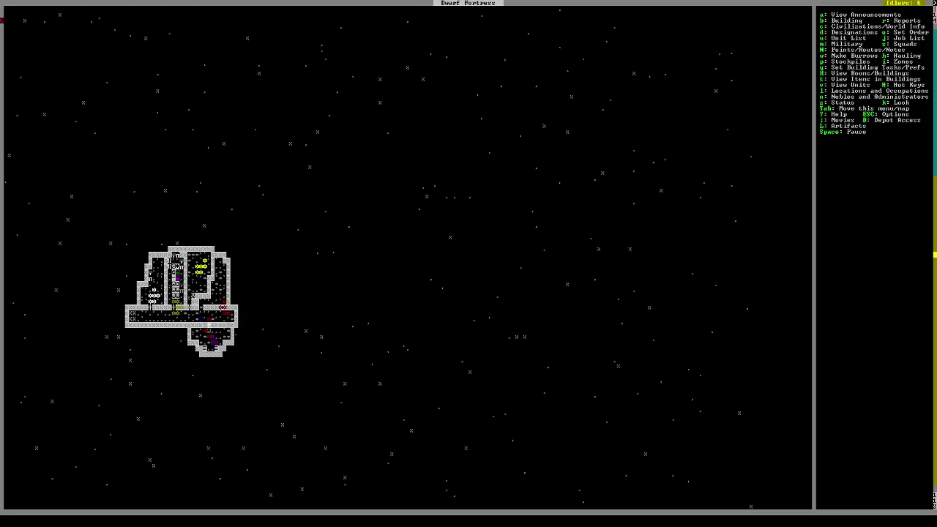
key(a)
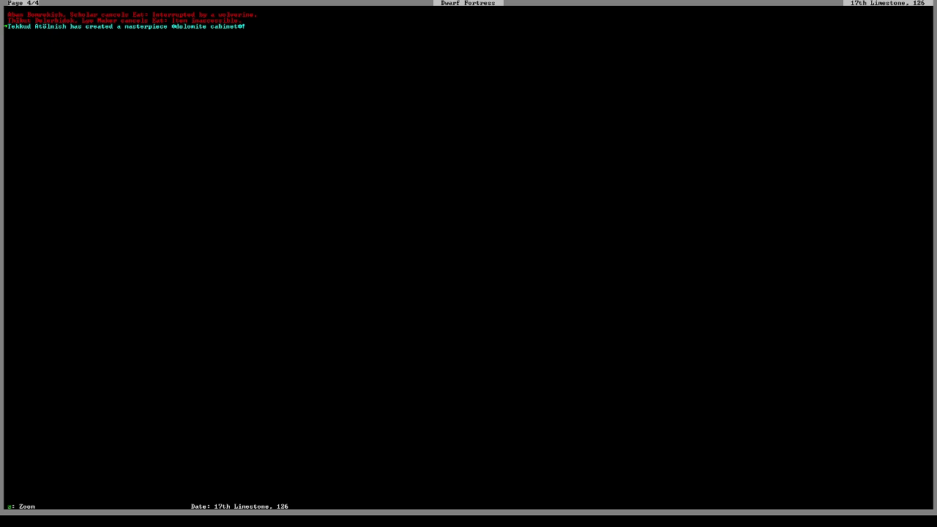
key(Escape)
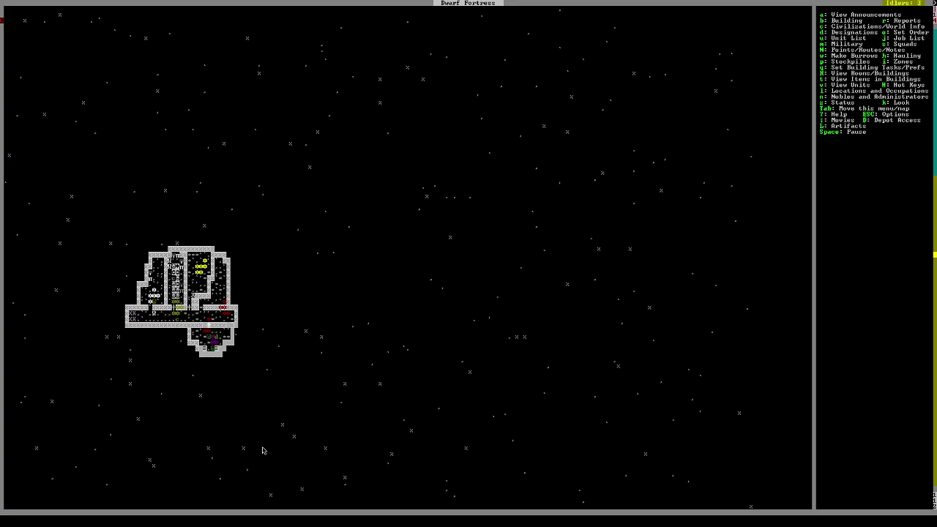
key(i)
key(Left)
key(Left)
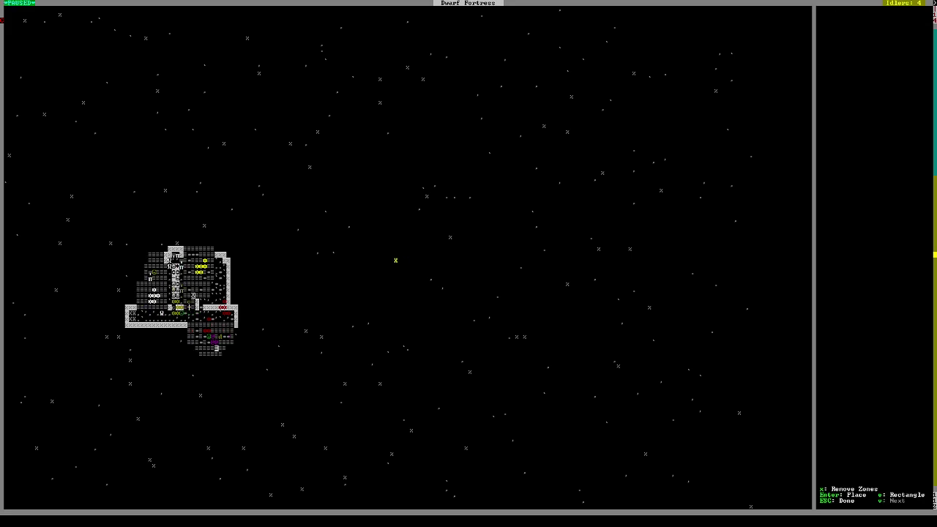
key(Left)
key(Left)
key(Left)
key(Left)
key(Left)
key(Left)
key(Left)
key(Left)
key(Left)
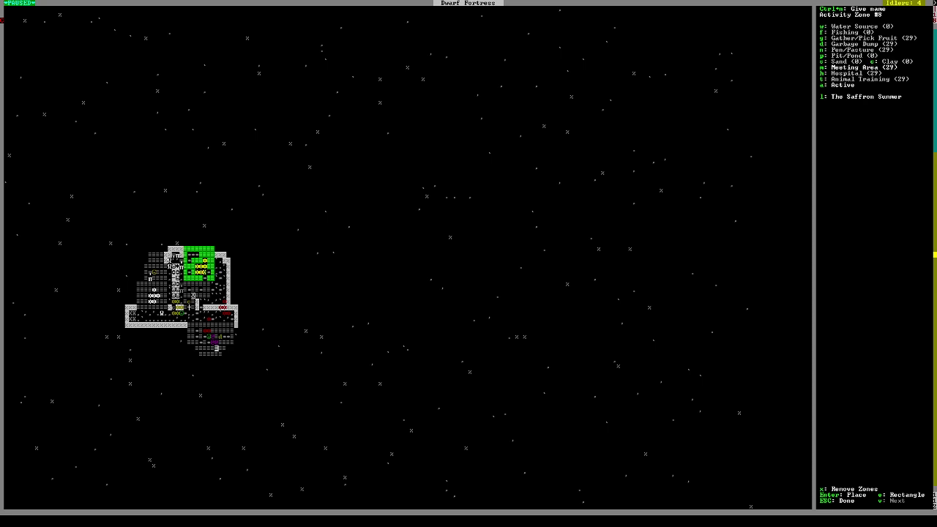
key(Escape)
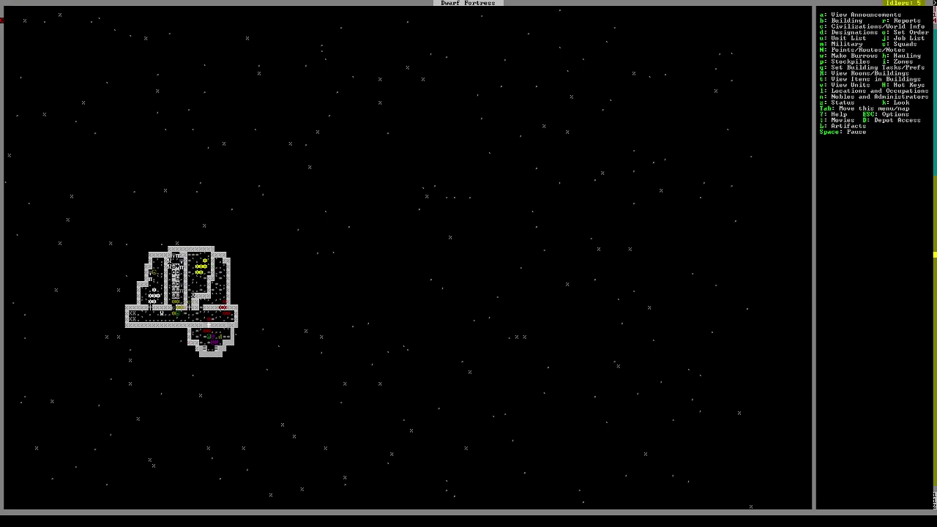
key(l)
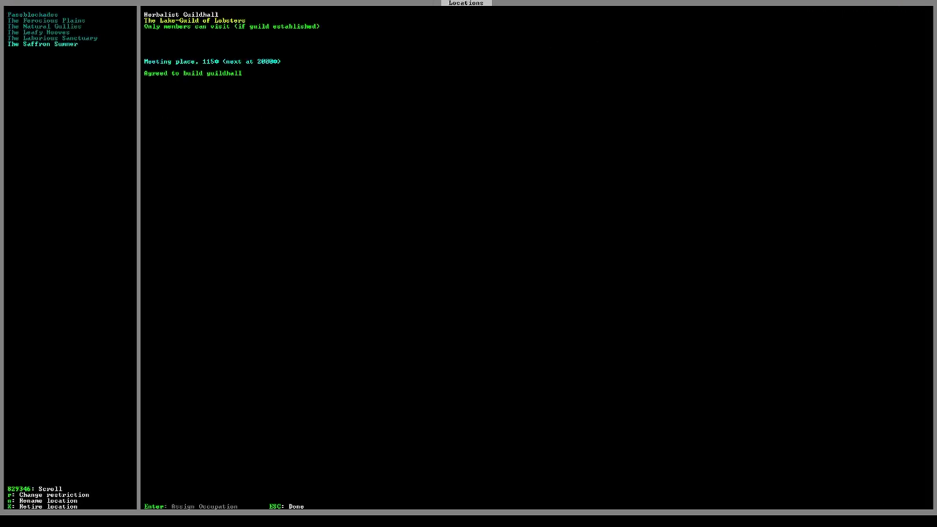
Recheck The Saffron Summer guildhall (value 41150) in Locations, then start placing a table
key(Escape)
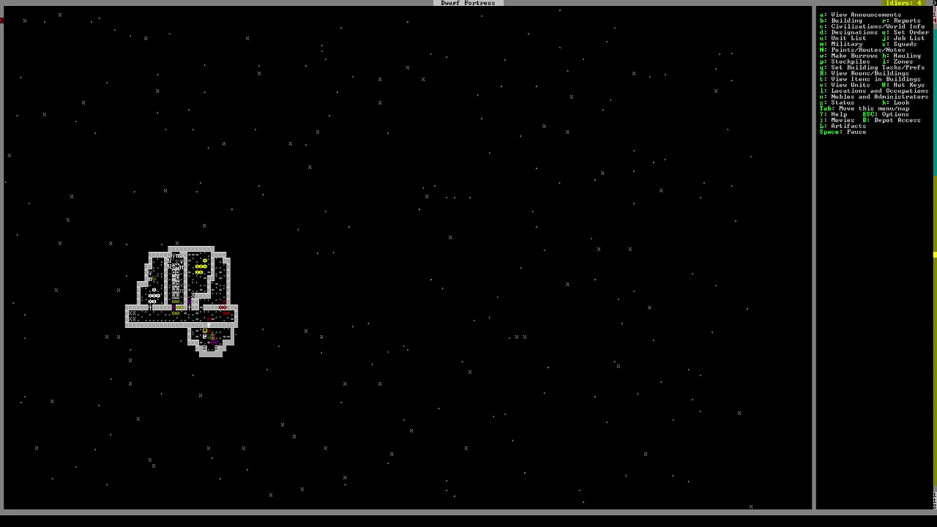
key(l)
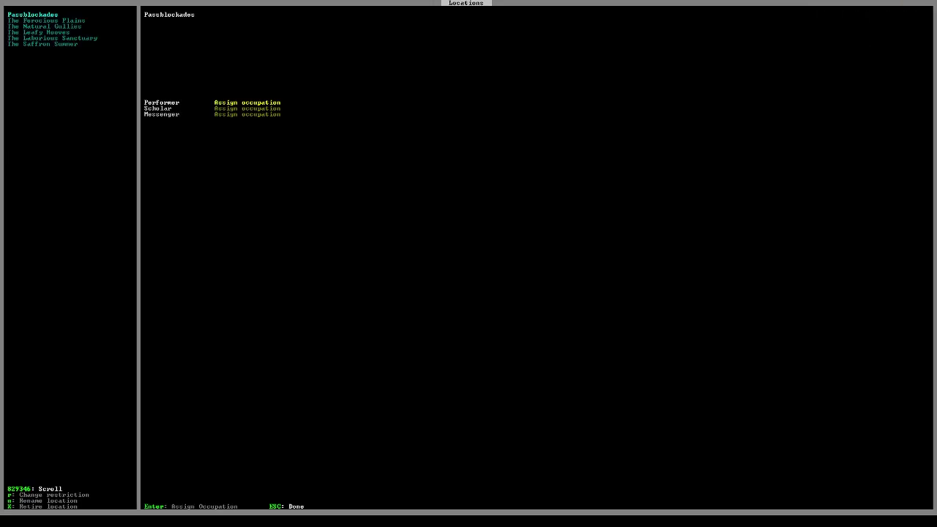
key(Down)
key(Down)
key(Down)
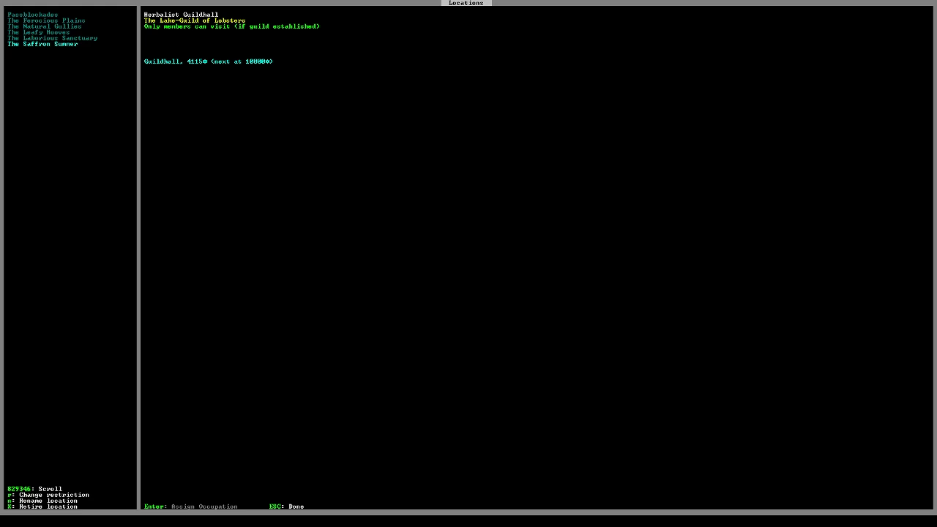
key(Escape)
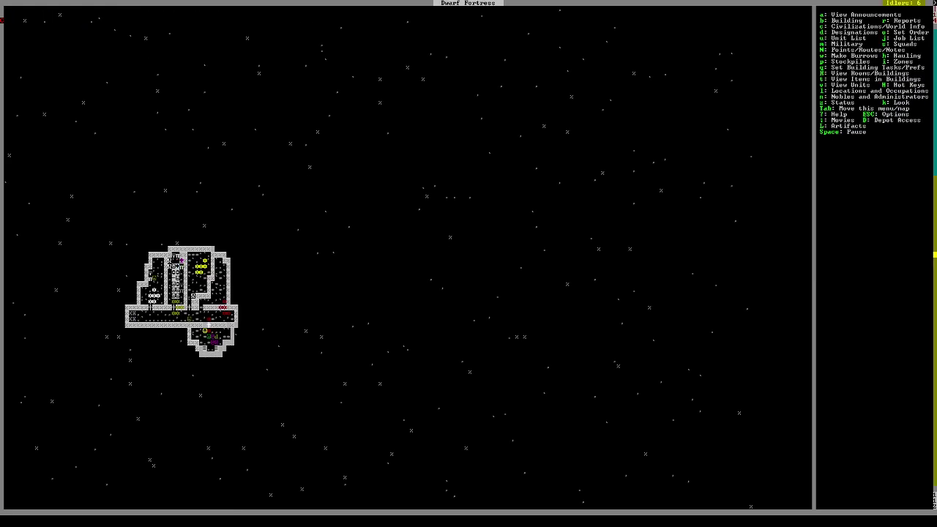
key(b)
key(t)
Cancel the table placement and browse up and down nearby fortress levels
key(Escape)
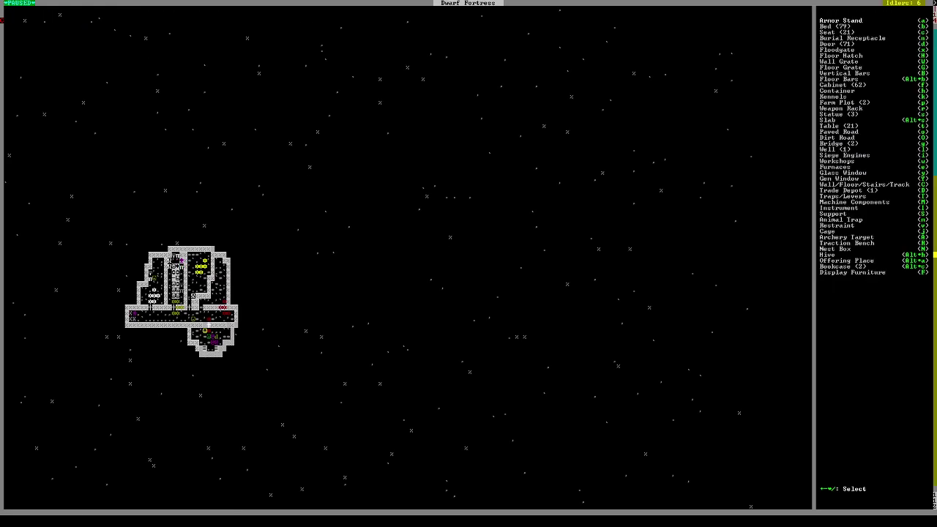
key(Escape)
key(shift+period)
key(shift+comma)
key(shift+period)
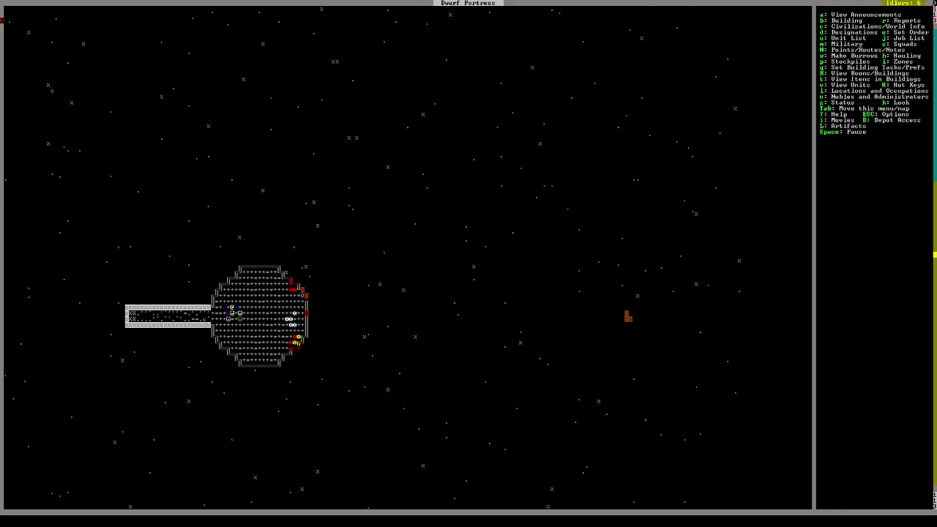
key(shift+period)
key(shift+period)
key(shift+comma)
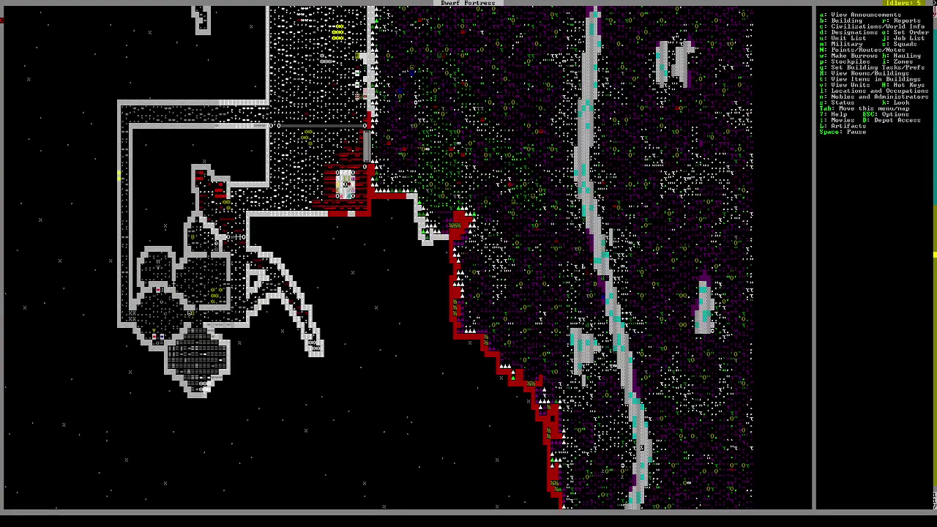
key(shift+period)
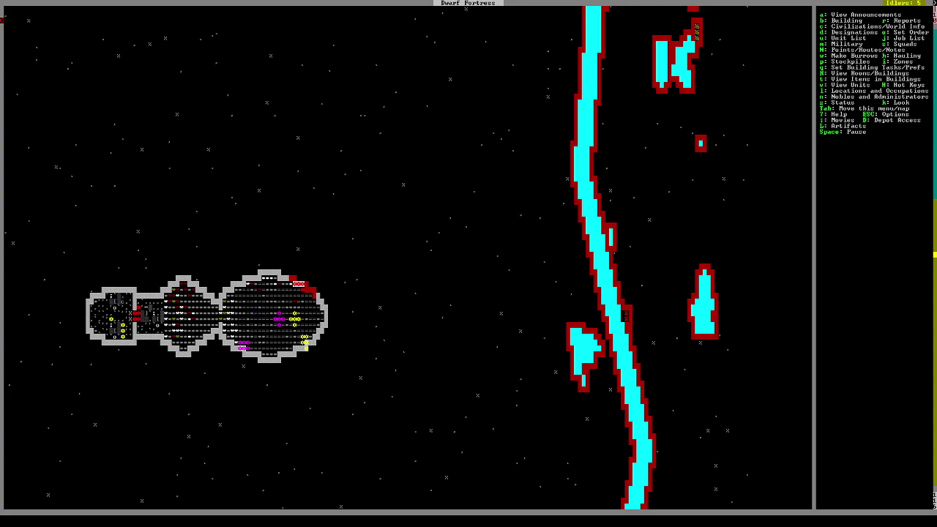
Glance at the military overview, then review the rock throne and furniture work orders
key(m)
key(Escape)
key(j)
key(m)
key(Down)
key(Down)
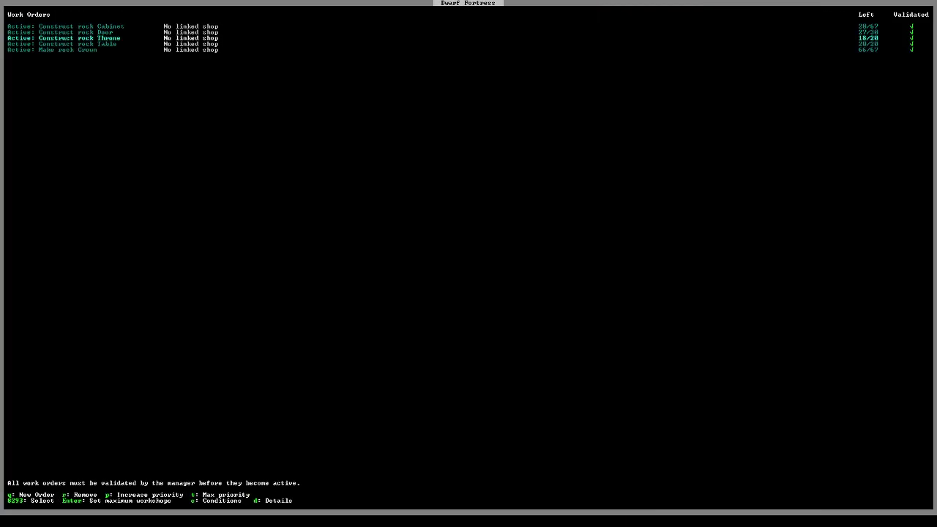
key(Up)
key(Up)
key(Down)
key(Down)
key(Escape)
key(Escape)
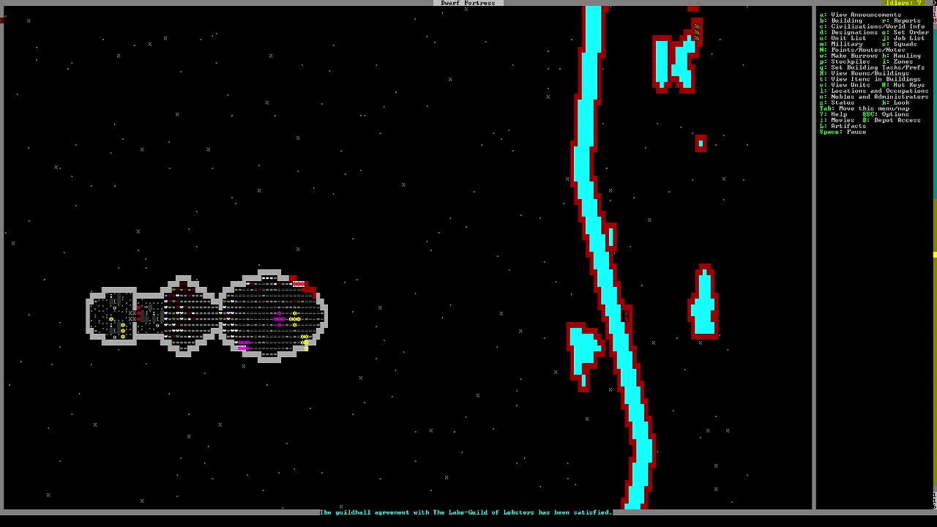
key(d)
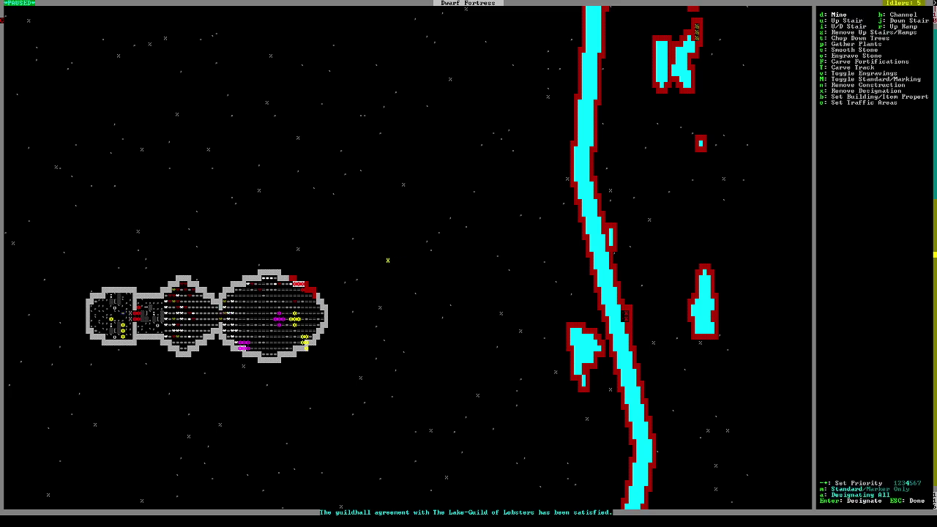
key(Left)
key(Left)
key(Escape)
key(b)
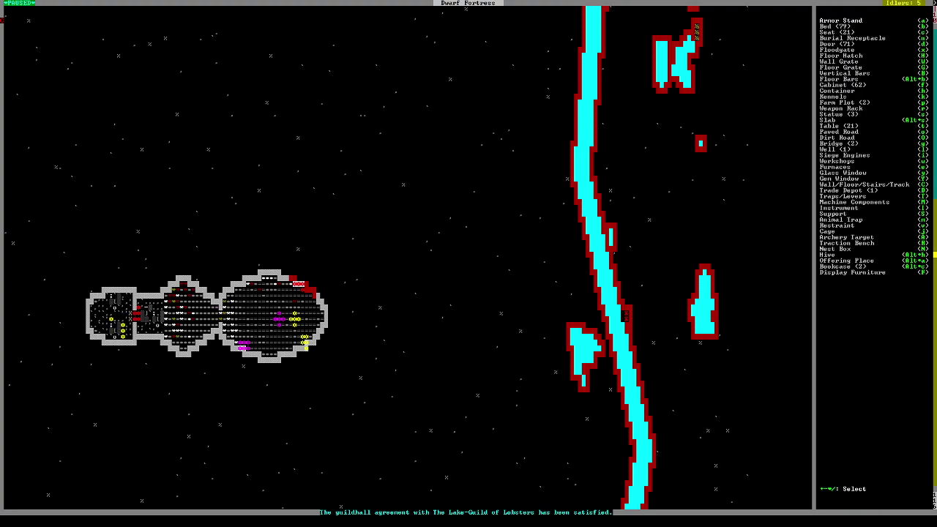
key(w)
key(Down)
key(Down)
key(Down)
key(Down)
key(Down)
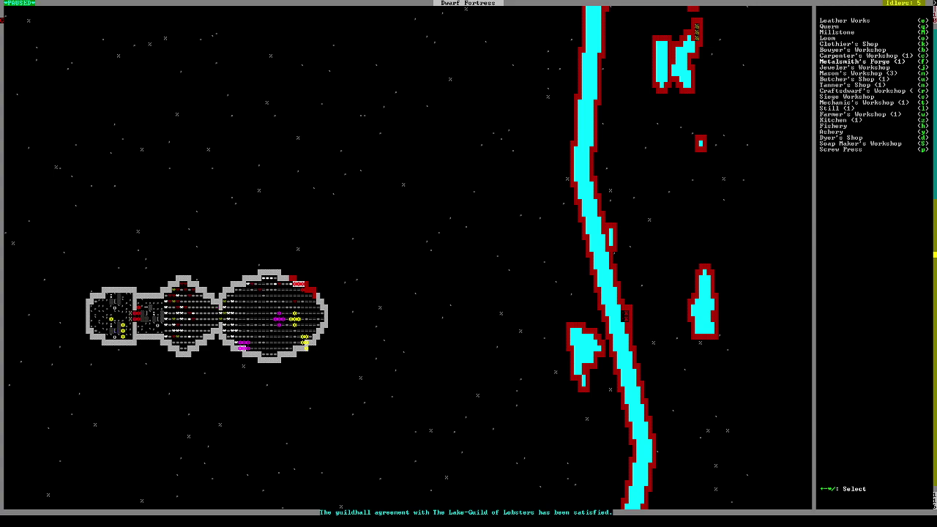
key(Down)
key(Down)
key(Down)
key(Return)
key(Left)
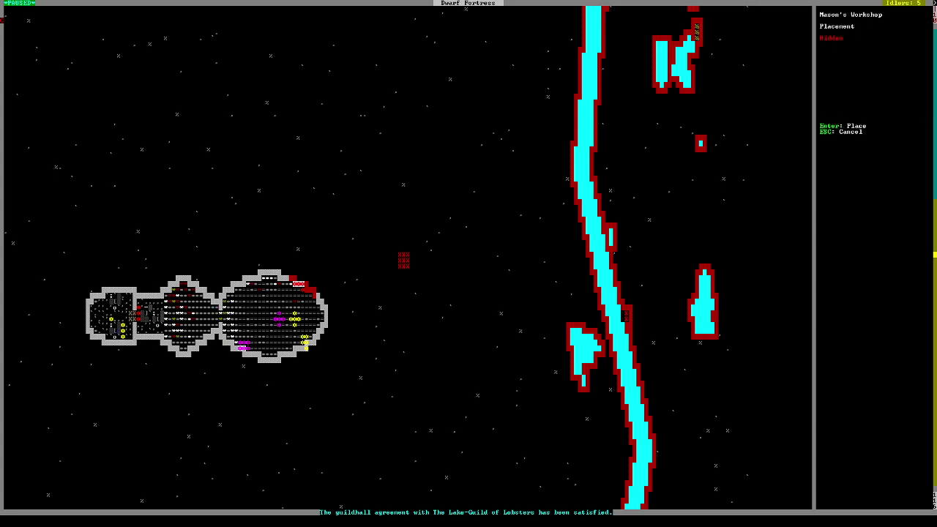
key(Left)
key(Left)
key(Left)
key(Left)
key(Left)
key(Left)
key(Left)
key(Left)
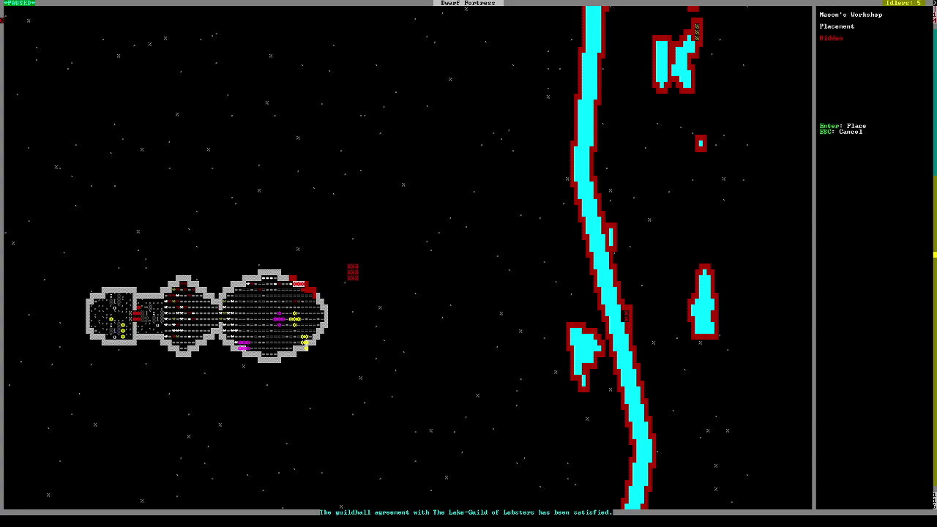
key(Left)
key(Left)
key(Left)
key(Left)
key(Left)
key(Left)
key(Left)
key(Down)
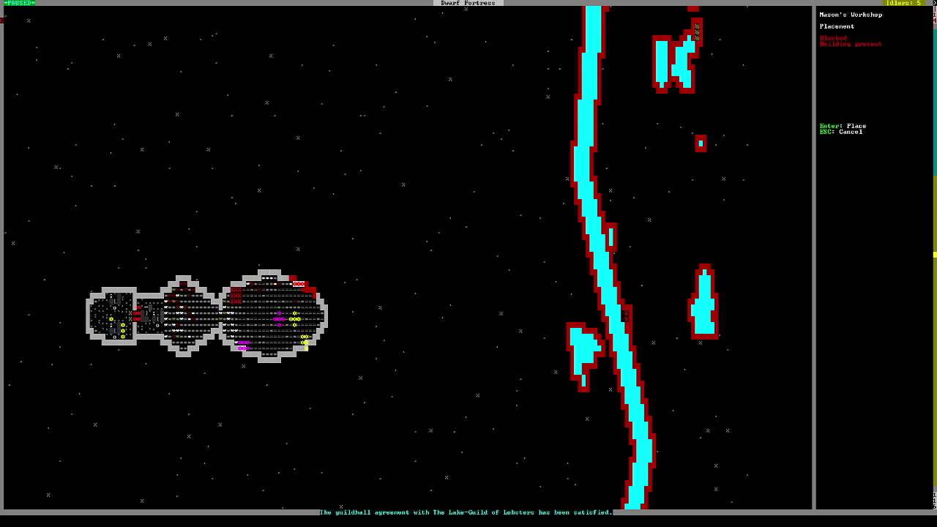
key(Left)
key(Down)
key(Left)
key(Left)
key(Down)
key(Left)
key(Left)
key(Left)
key(Left)
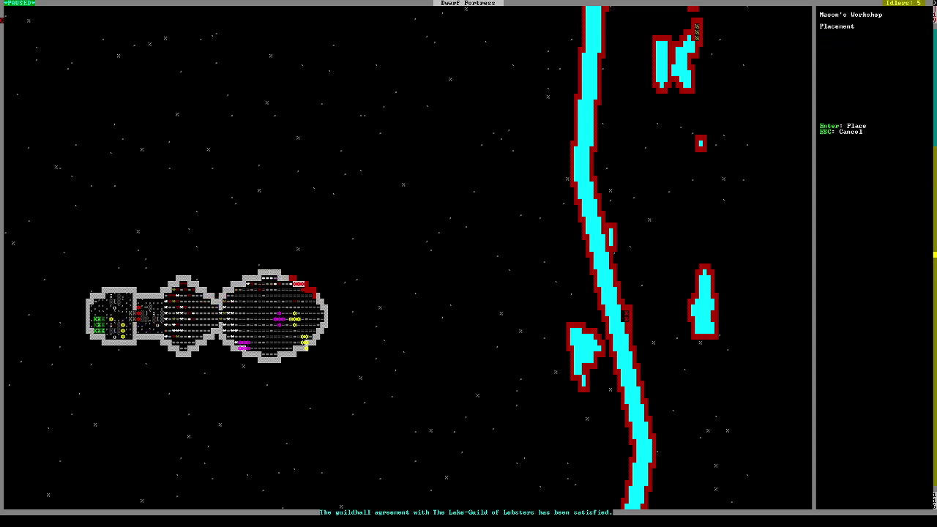
key(Up)
key(Up)
key(Up)
key(Down)
key(Left)
key(Right)
key(Return)
key(Return)
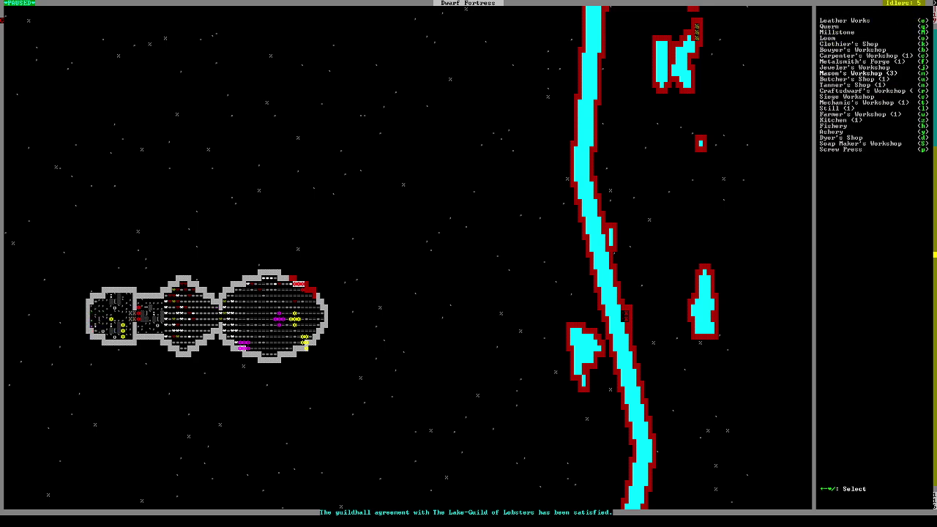
key(m)
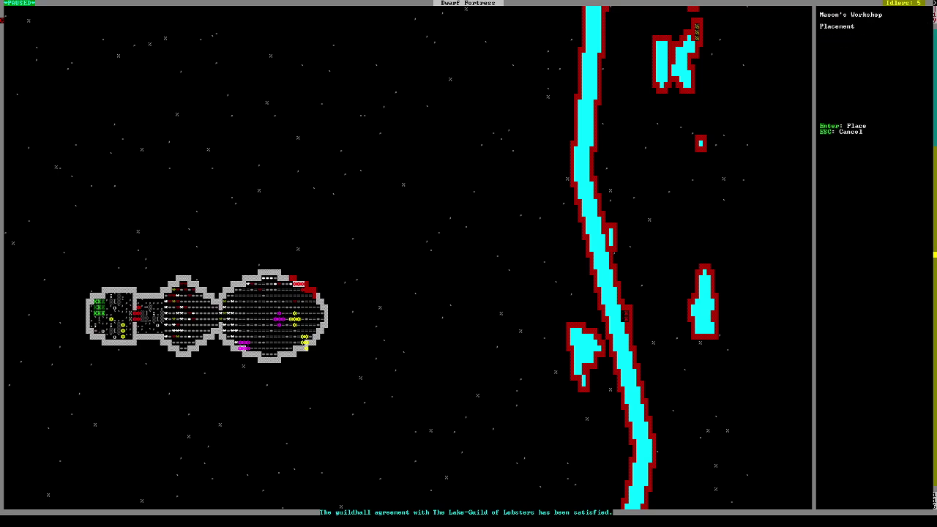
key(Escape)
key(Escape)
key(Escape)
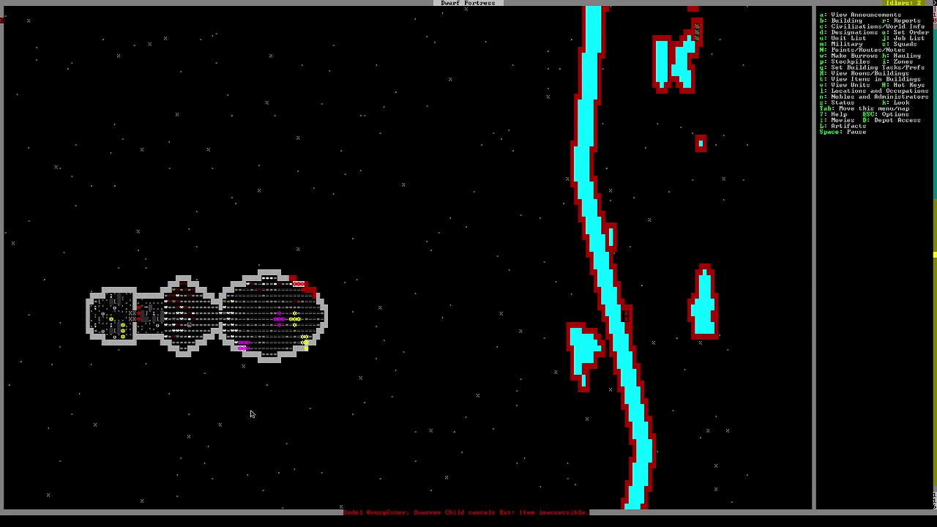
Jump to the latest announced item, then return to the bedroom complex level
key(a)
key(Return)
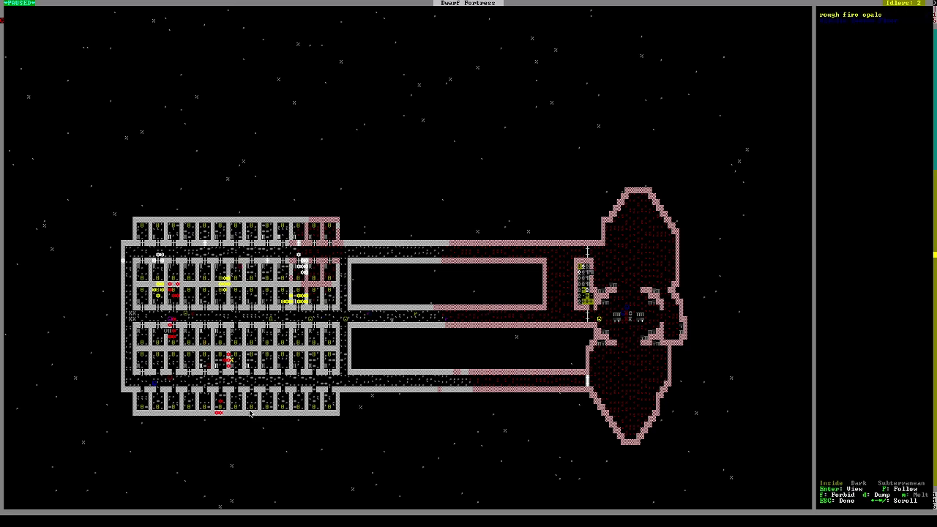
key(Escape)
key(shift+comma)
key(shift+comma)
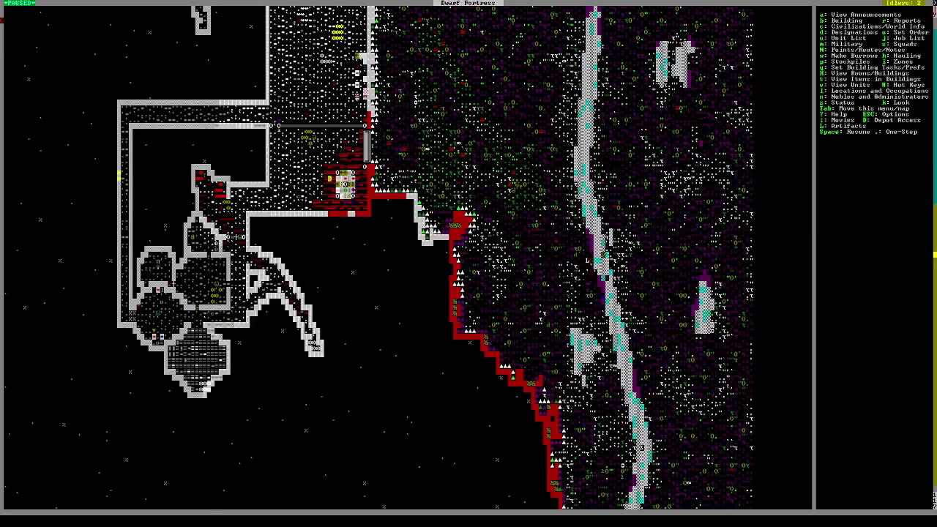
key(shift+comma)
key(shift+period)
key(shift+period)
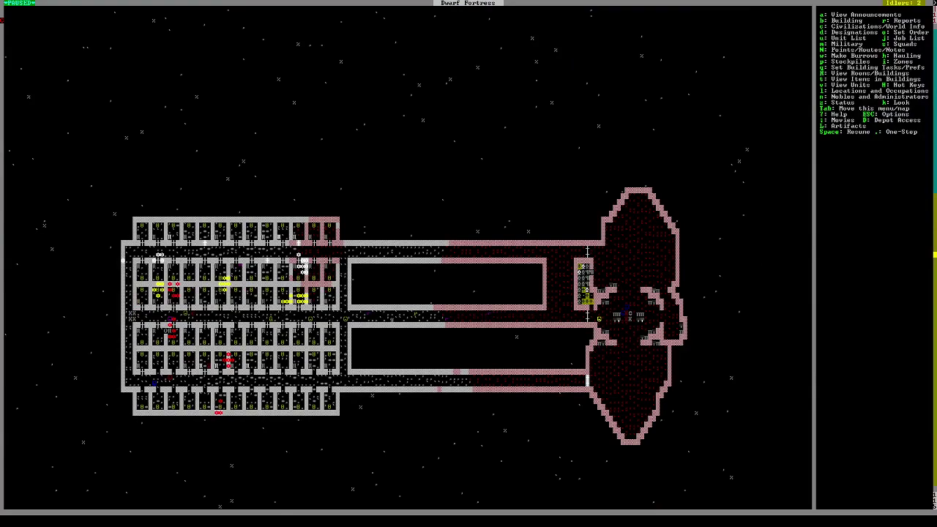
Mark Activity Zone #11 at the corridor's east end beside the entrance
key(i)
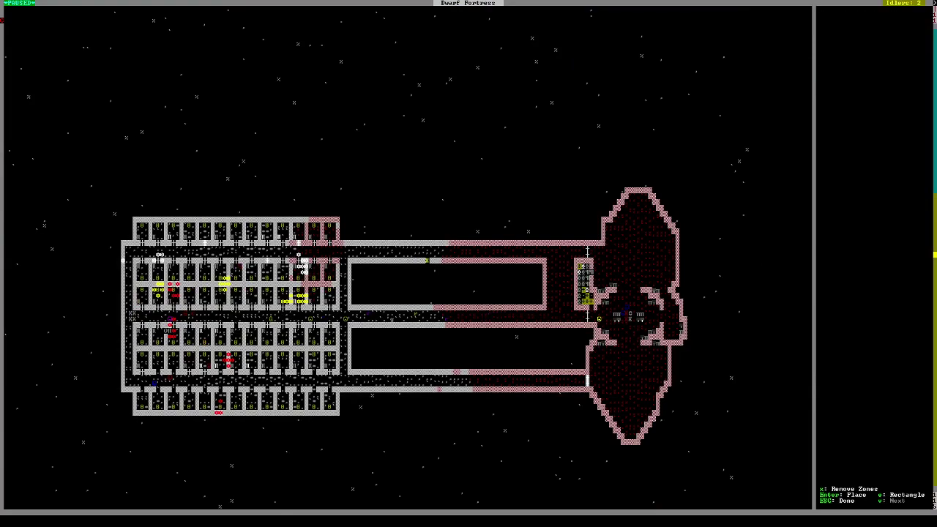
key(Down)
key(Down)
key(Down)
key(Right)
key(shift+Right)
key(Right)
key(Right)
key(Right)
key(Right)
key(Return)
key(Right)
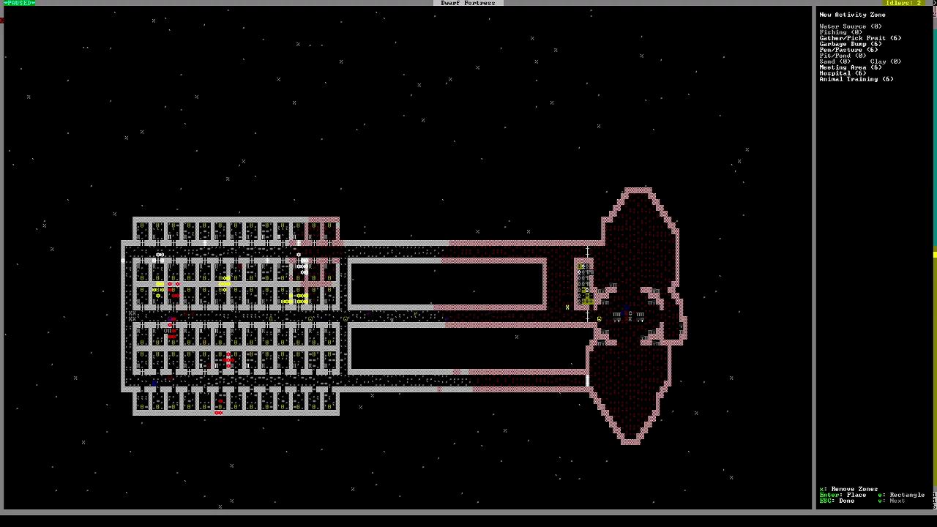
key(Up)
key(Up)
key(Up)
key(Up)
key(Up)
key(Return)
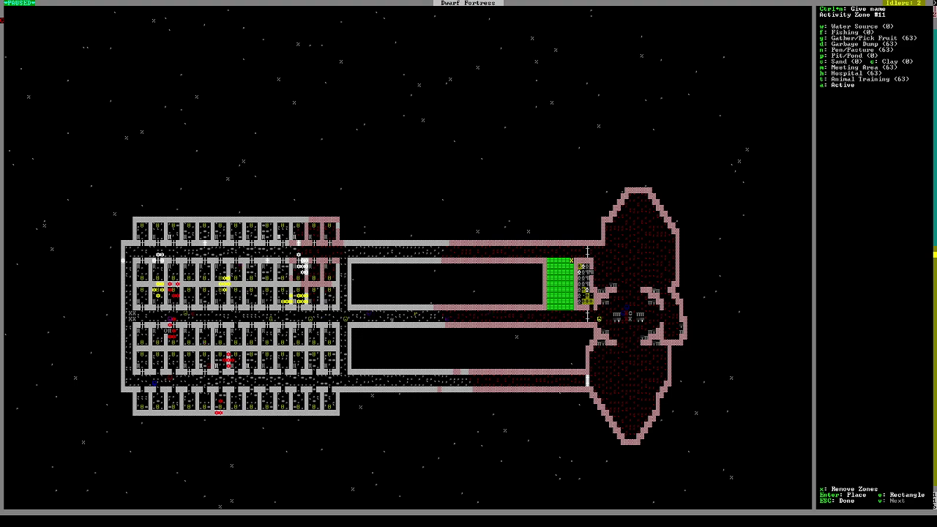
Delete Activity Zone #11 again and switch to stockpile designation
key(x)
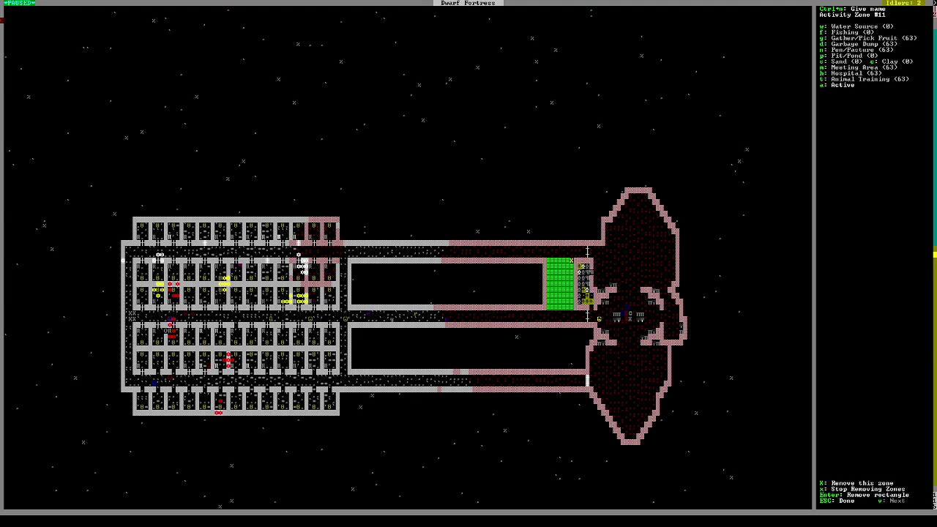
key(shift+x)
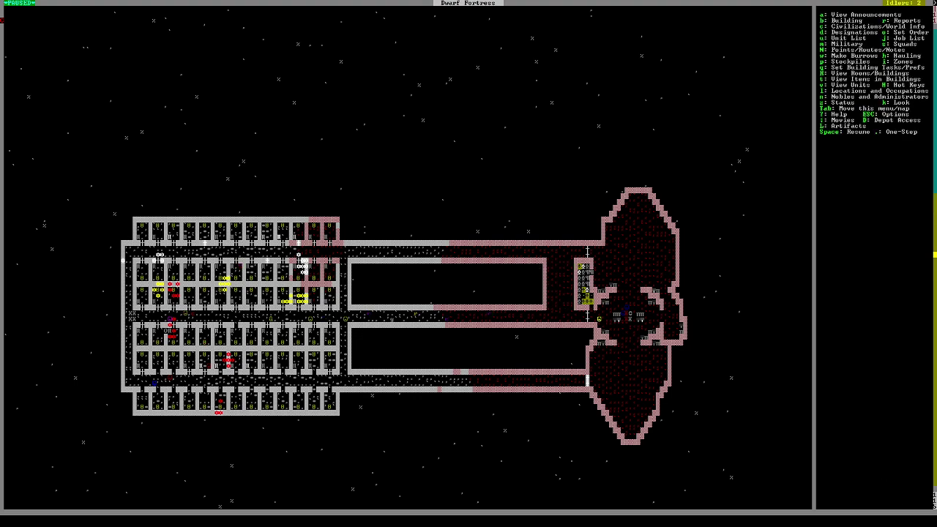
key(p)
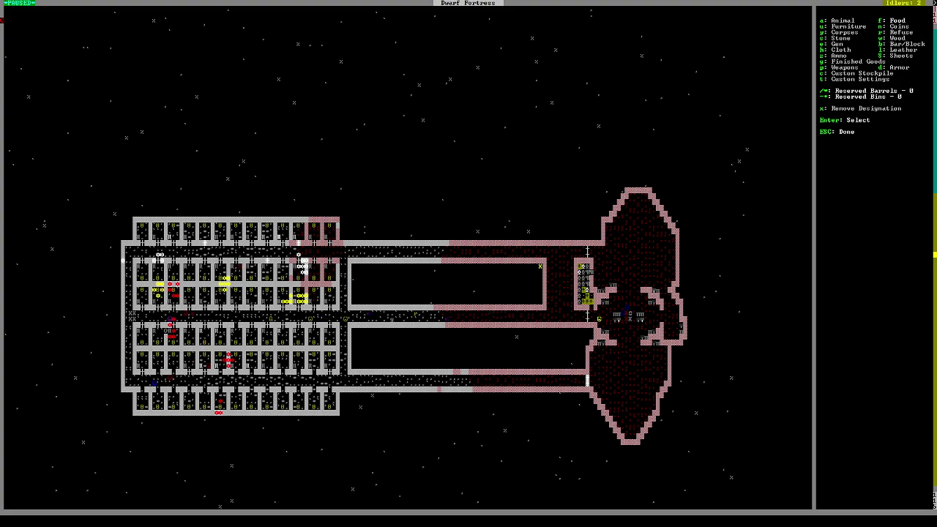
Abandon the stockpile placement, let time run briefly, then pause into digging designations
key(Right)
key(Right)
key(Right)
key(Right)
key(Down)
key(Down)
key(Down)
key(Down)
key(Down)
key(Down)
key(Down)
key(Escape)
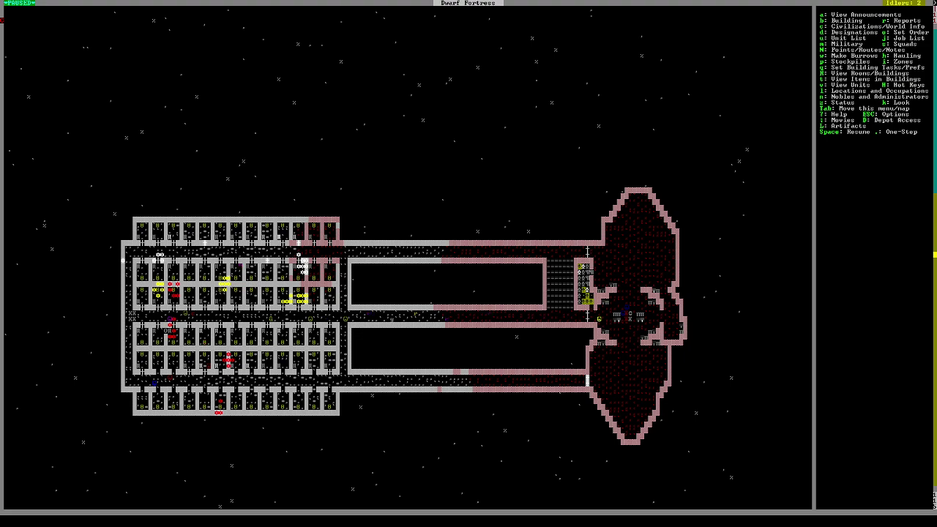
key(space)
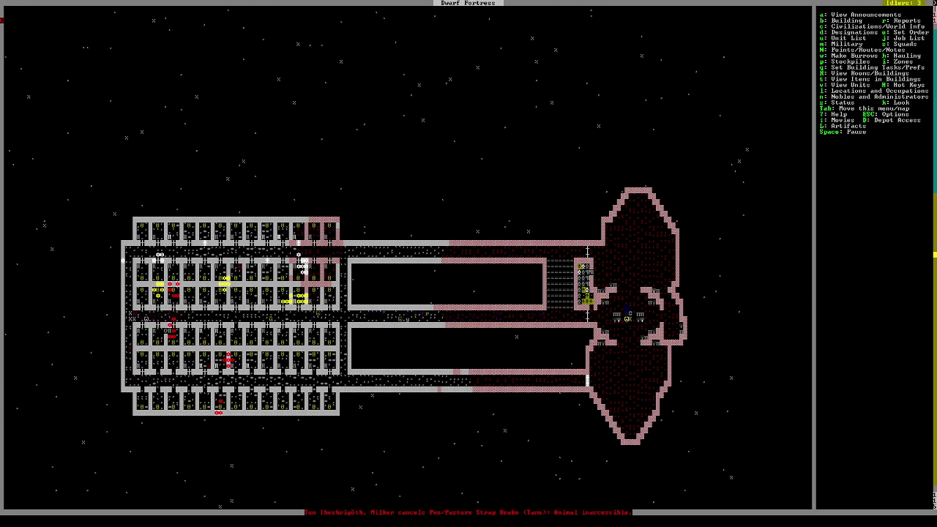
key(d)
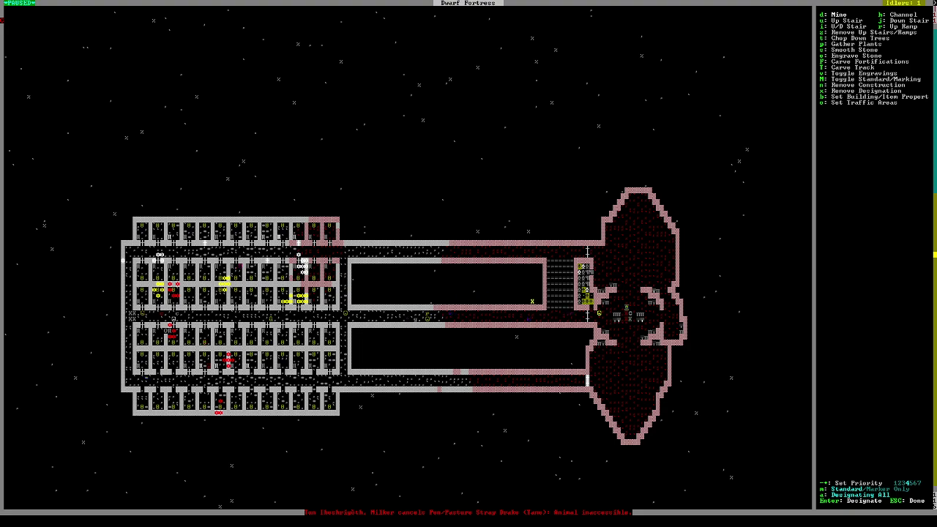
Designate the long hall east of the bedrooms for digging, resume, then begin door placement
key(Return)
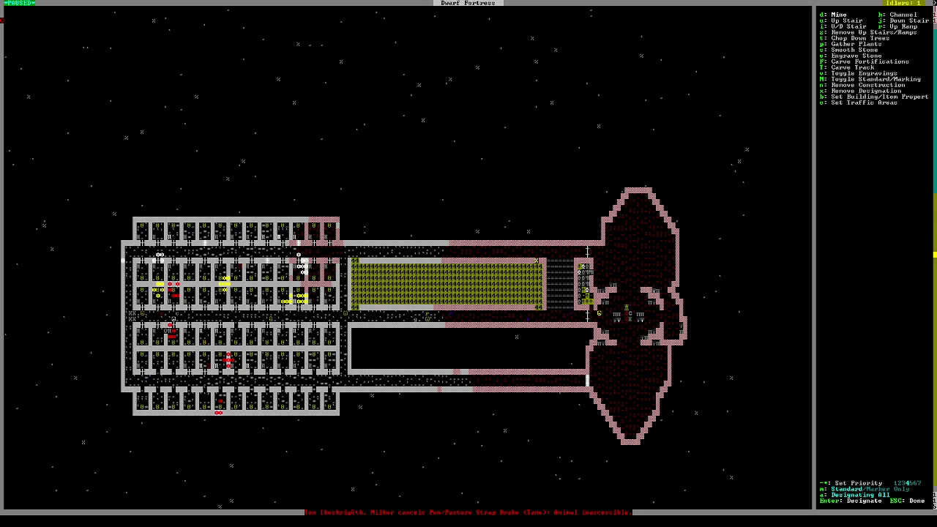
key(Escape)
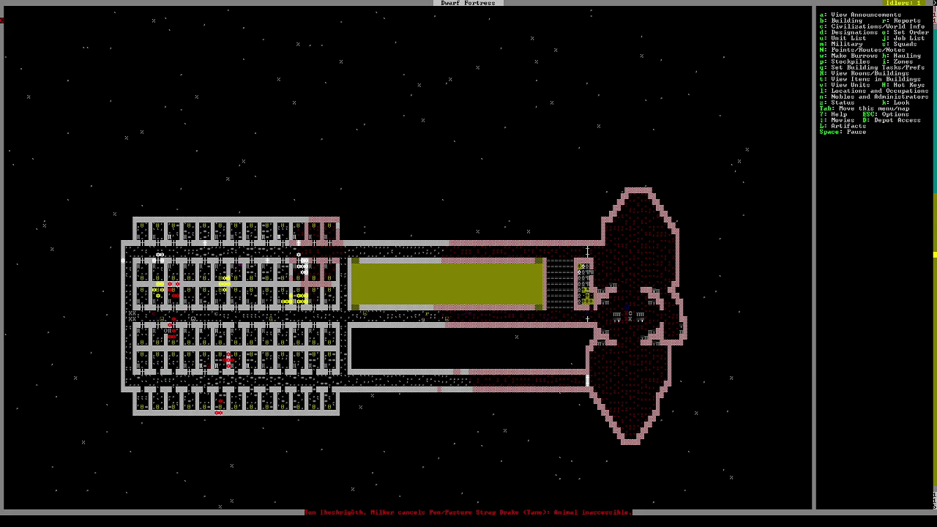
key(Escape)
key(Escape)
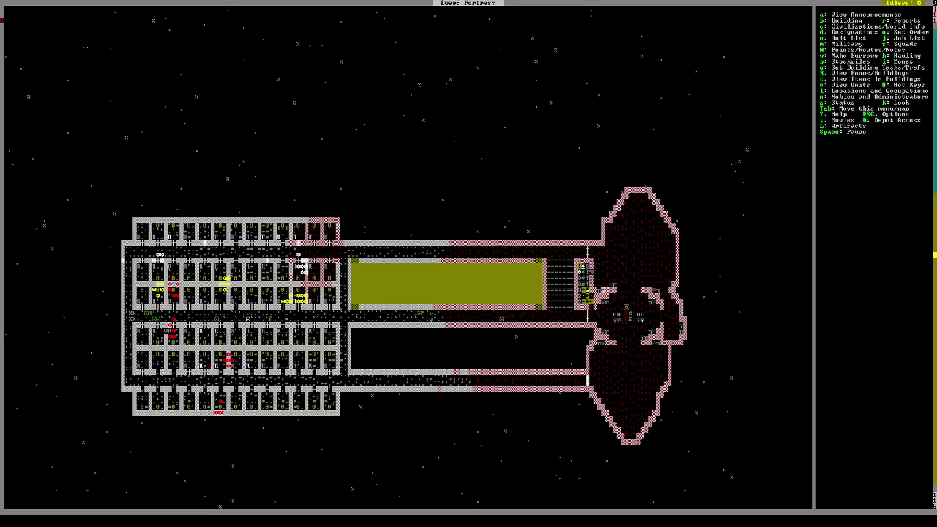
key(b)
key(d)
Place a door in a lower bedroom doorway
key(Down)
key(Down)
key(Left)
key(Left)
key(Down)
key(Down)
key(Left)
key(Left)
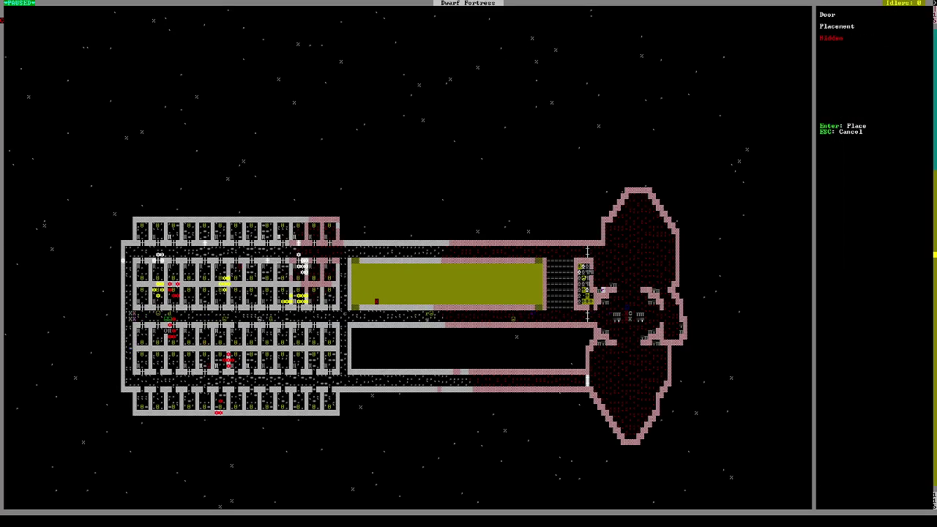
key(Left)
key(Return)
key(Return)
key(Return)
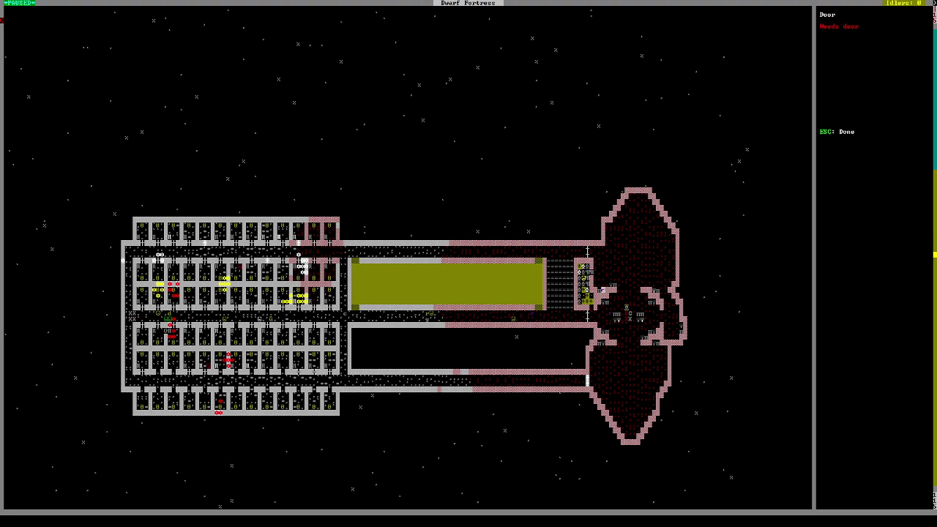
key(Escape)
Place the first cabinet on a free bedroom tile
key(f)
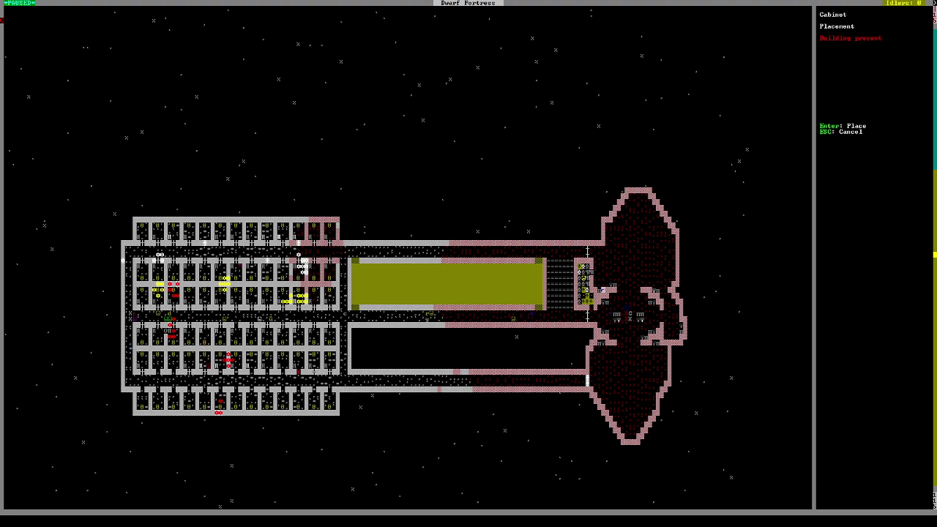
key(Right)
key(Return)
key(Return)
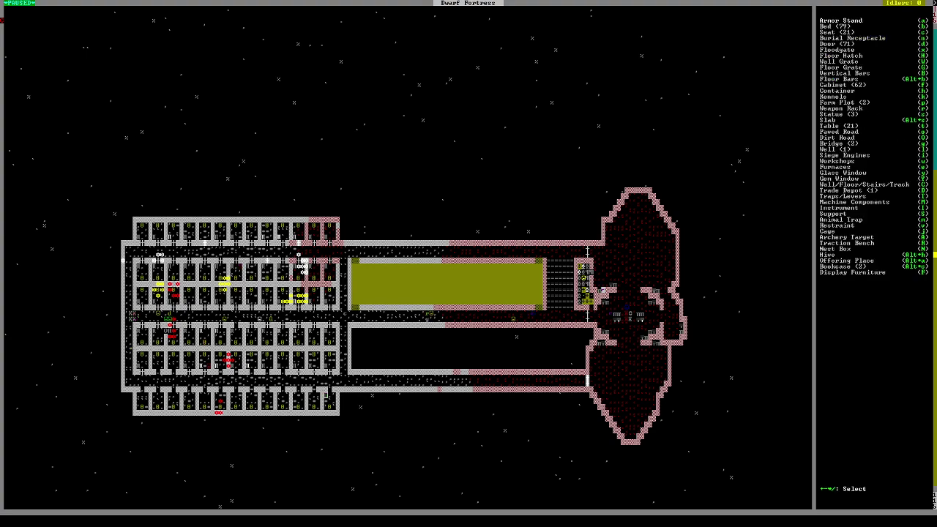
key(f)
key(Right)
key(Return)
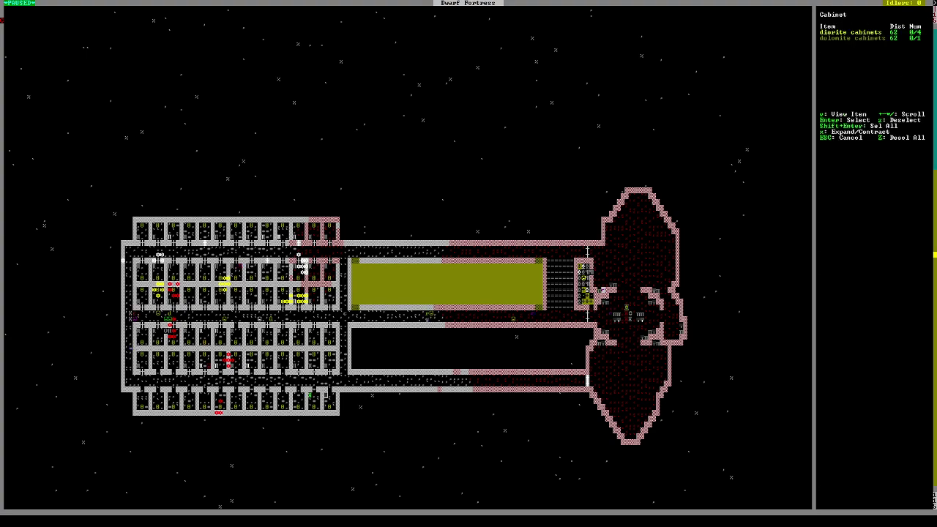
key(Return)
key(Return)
key(Return)
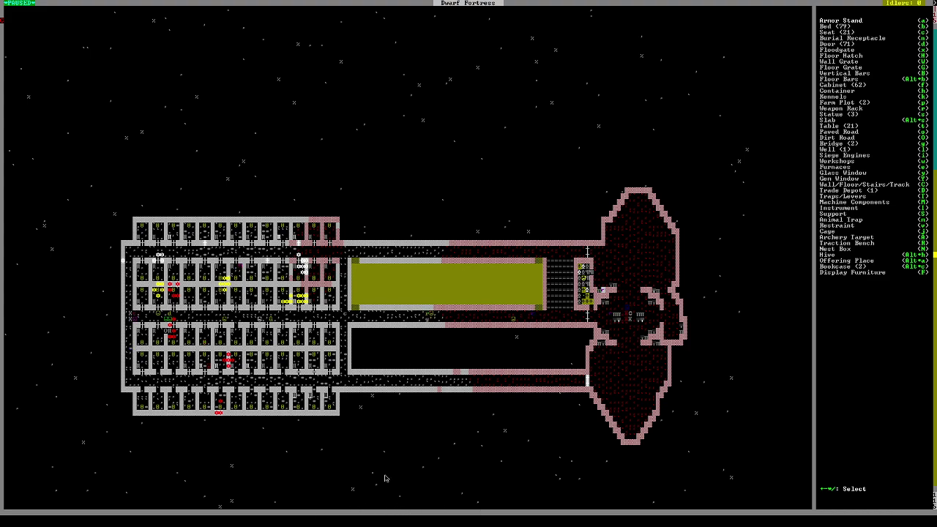
Place a second diorite cabinet on a free tile and resume the game
key(f)
key(Return)
key(f)
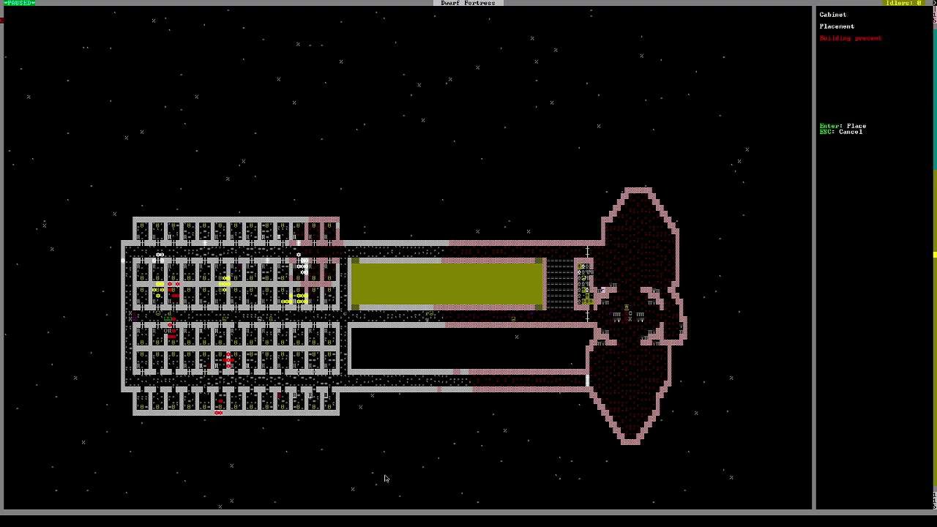
key(Left)
key(Left)
key(Left)
key(Return)
key(Return)
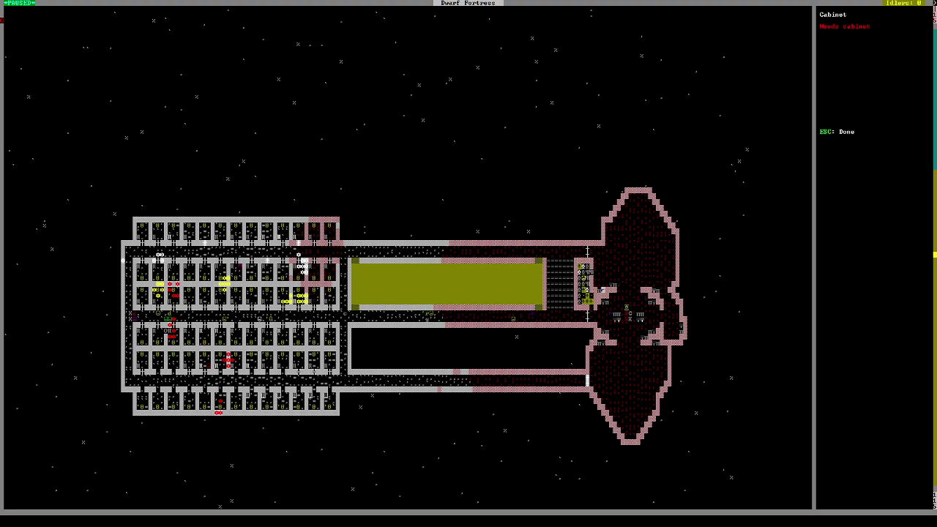
key(Escape)
key(Escape)
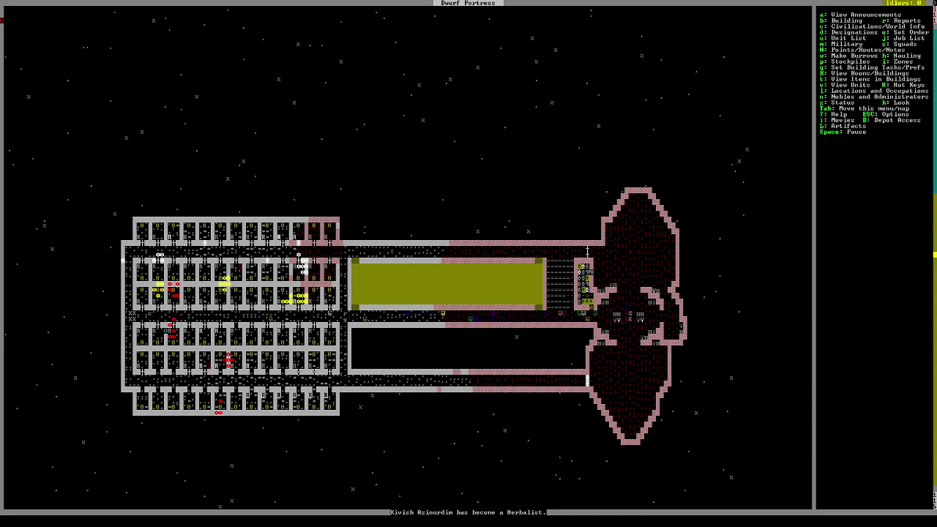
Step one z-level away and back to the fortress floor, then start a table
key(shift+comma)
key(shift+period)
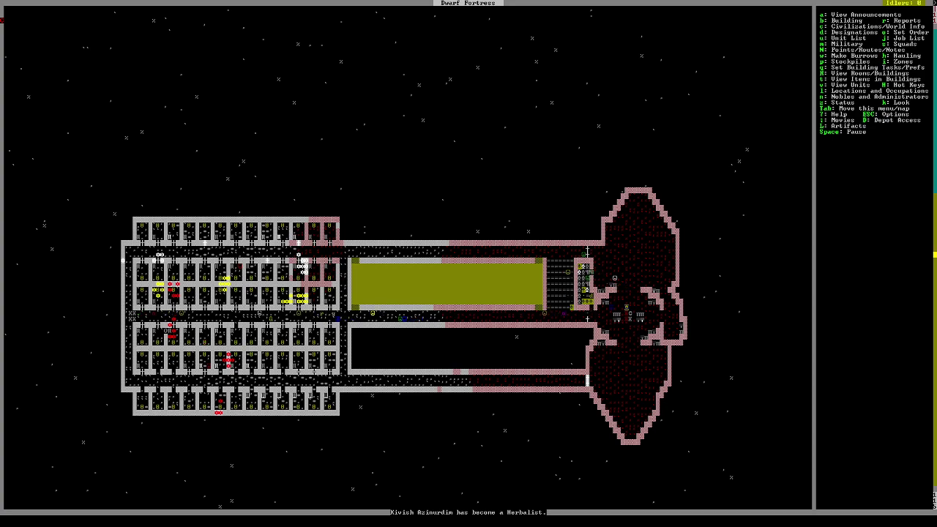
key(b)
key(t)
Place a diorite table inside the small building on the upper level
key(Right)
key(Right)
key(Down)
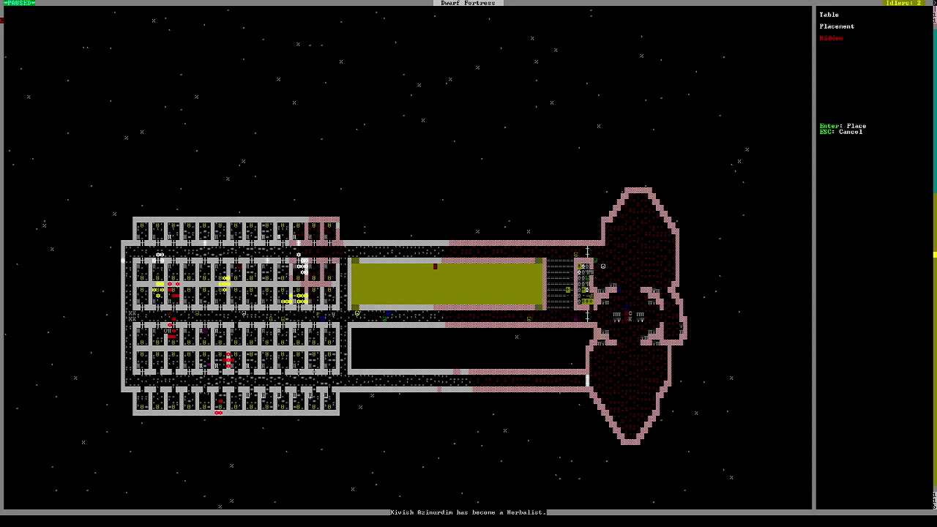
key(shift+comma)
key(shift+period)
key(shift+comma)
key(shift+comma)
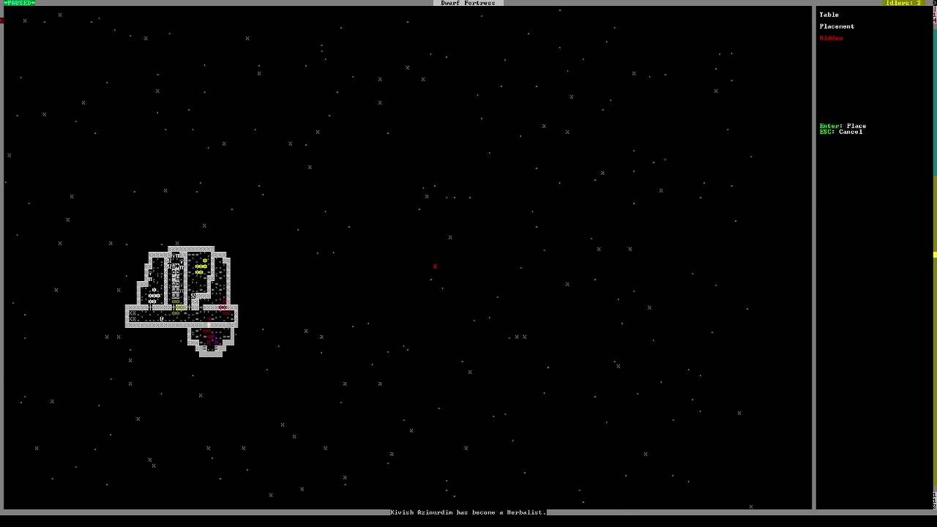
key(Home)
key(Home)
key(Left)
key(Left)
key(Left)
key(Left)
key(Left)
key(Left)
key(Left)
key(Down)
key(Left)
key(Left)
key(Left)
key(Left)
key(Left)
key(Return)
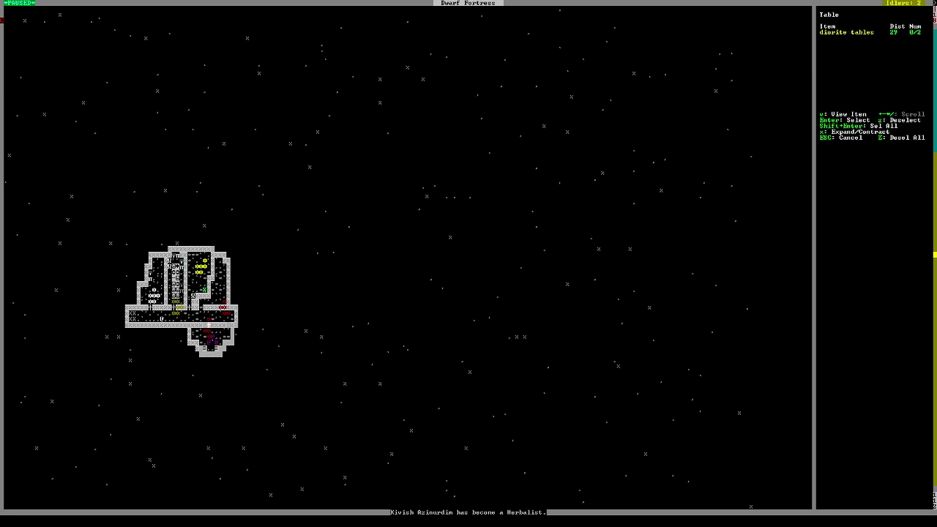
key(x)
key(Return)
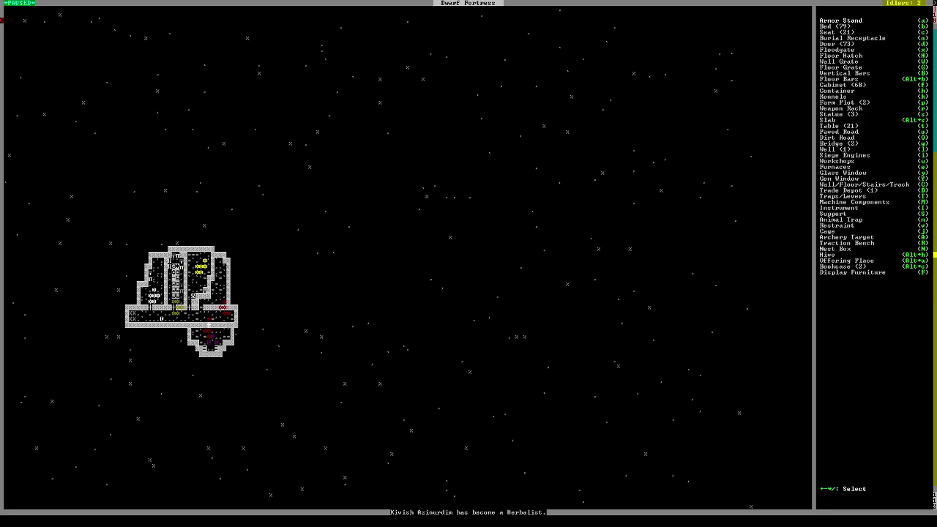
Place a diorite throne beside the table
key(c)
key(Return)
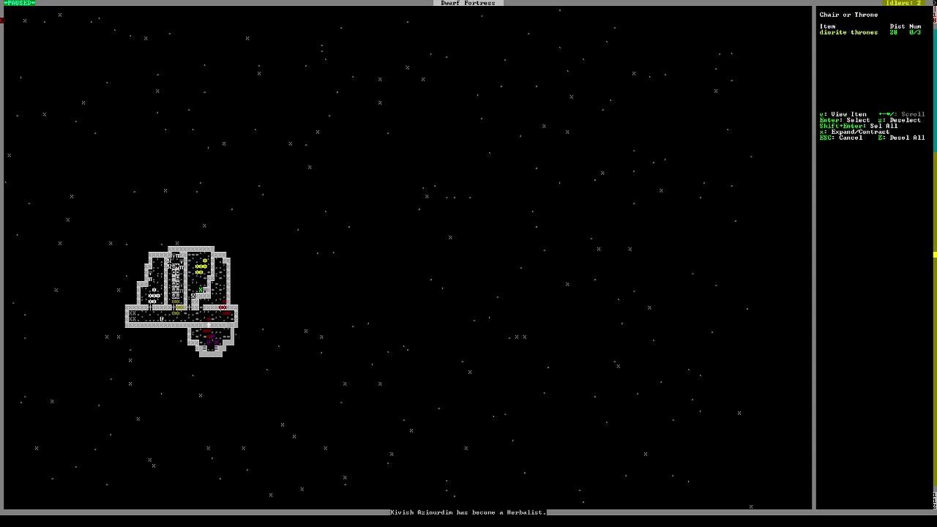
key(x)
key(plus)
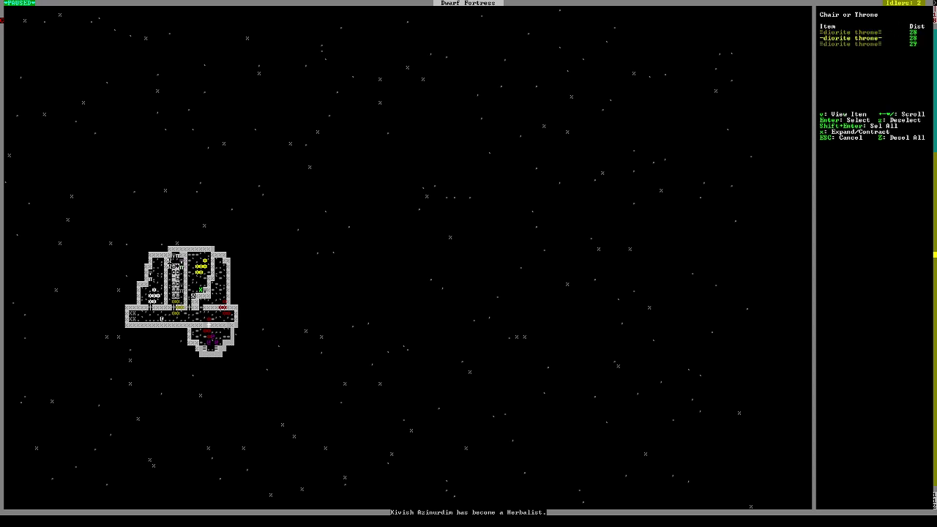
key(Return)
Position a second table one tile over, backing out of an accidental floodgate placement
key(t)
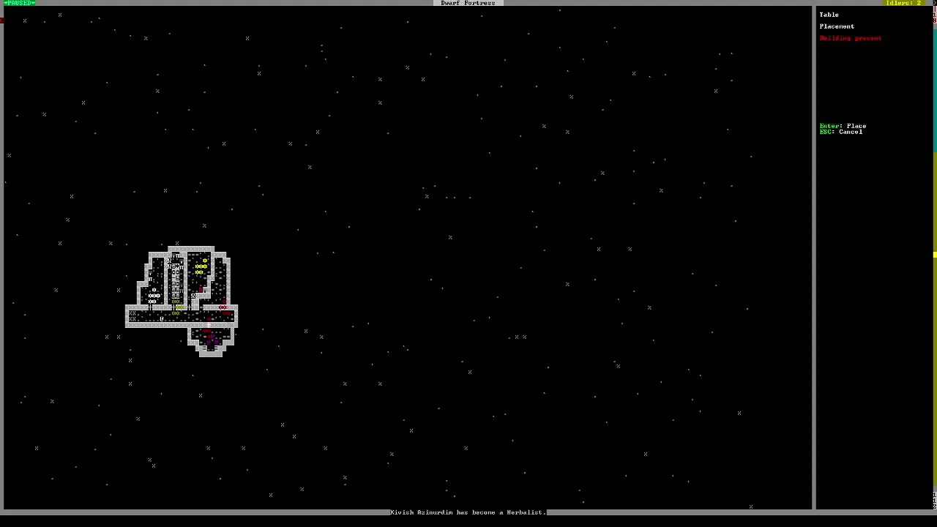
key(Right)
key(Return)
key(Return)
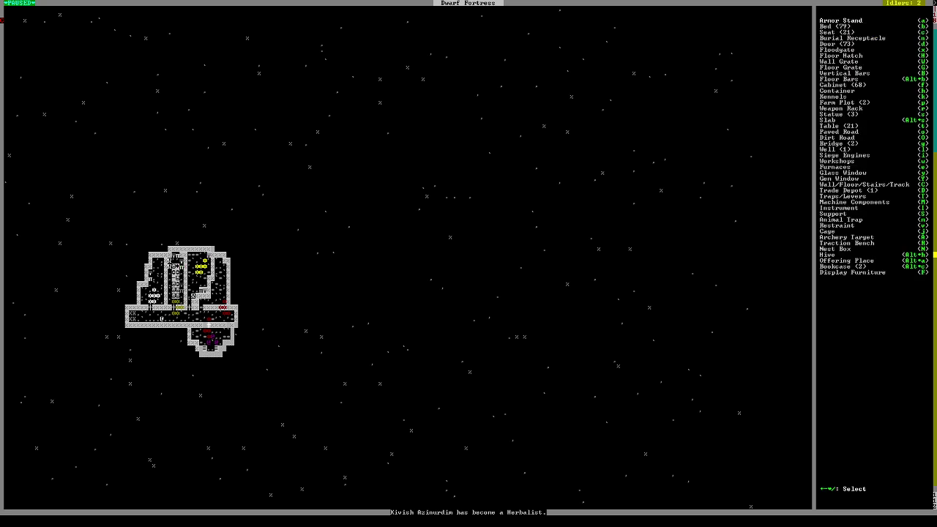
key(x)
key(Escape)
key(c)
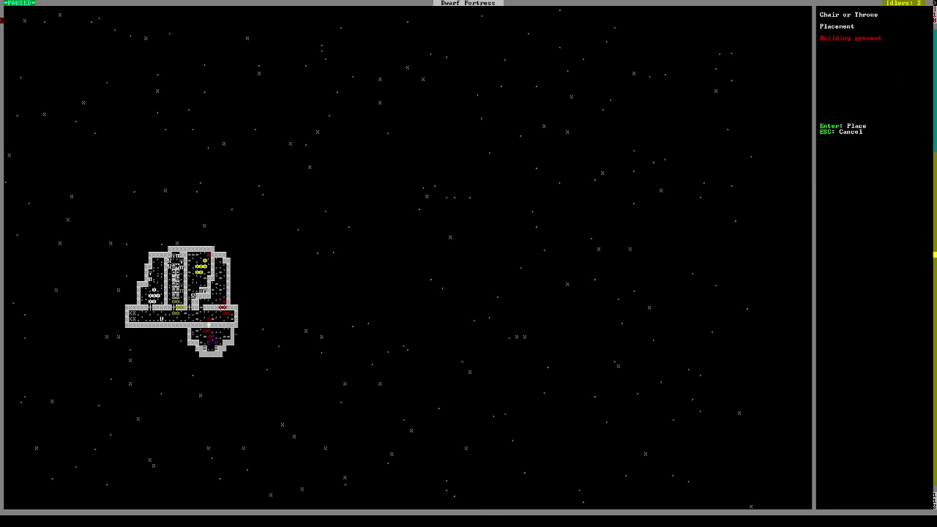
Place a second diorite throne and leave building mode
key(Up)
key(Return)
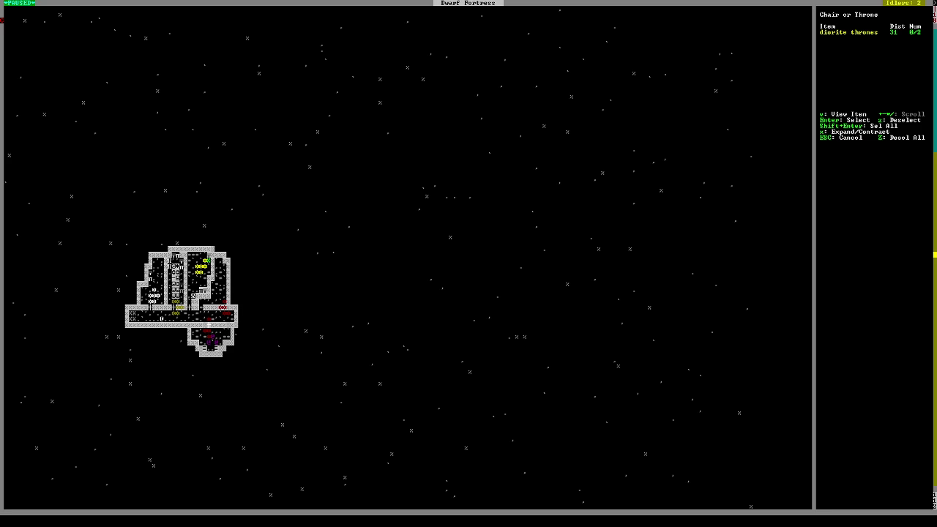
key(x)
key(Return)
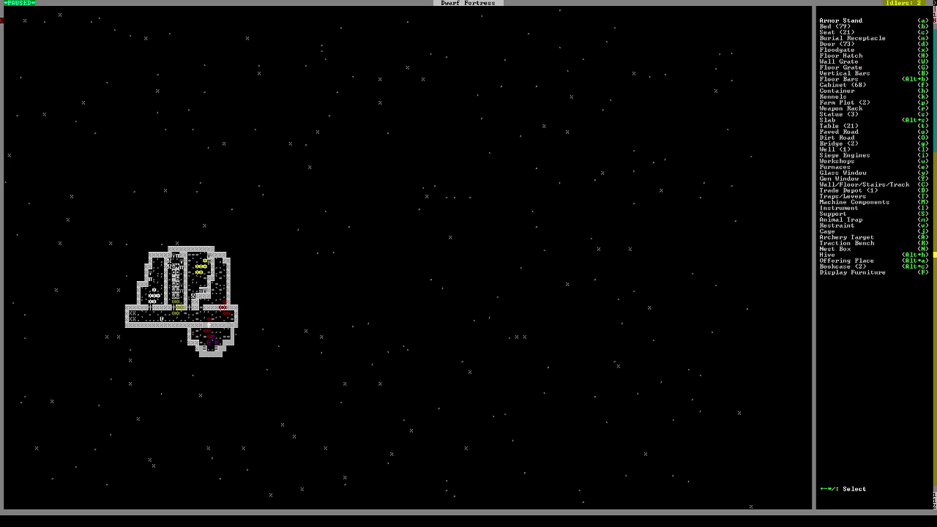
key(Escape)
key(Escape)
key(Escape)
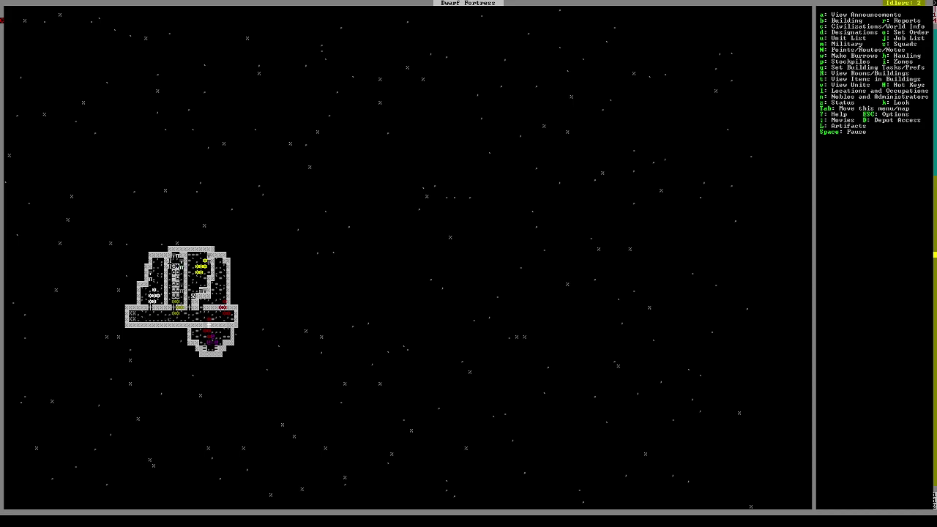
Check the announcements again, then move up to the surface river and fortress entrance
key(greater)
key(a)
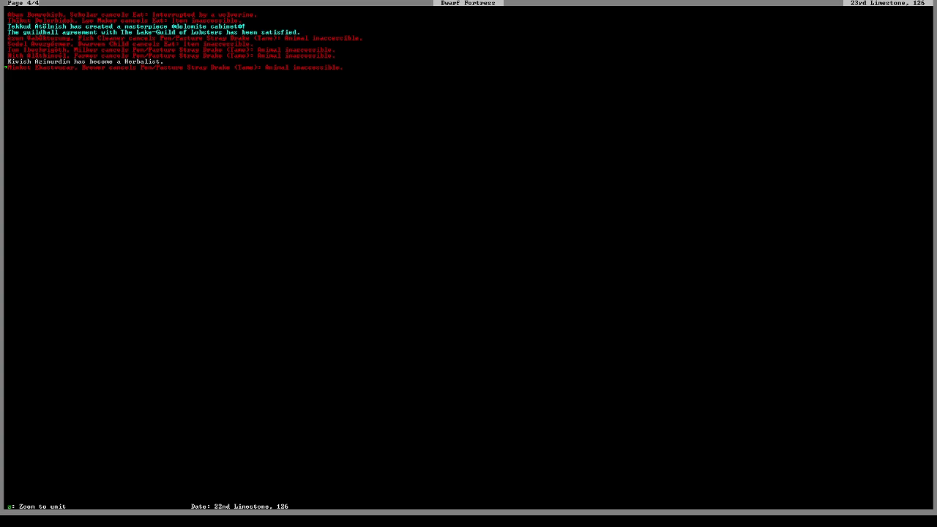
key(Escape)
key(less)
key(less)
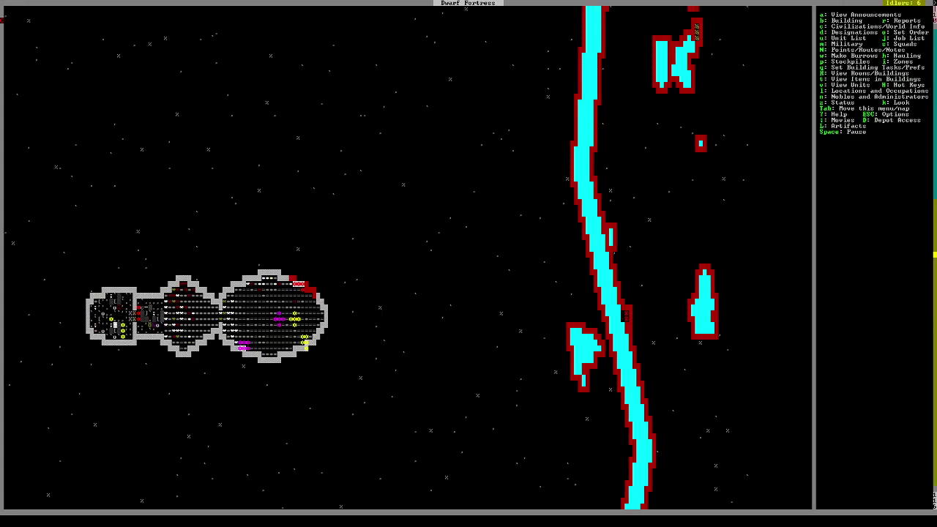
key(less)
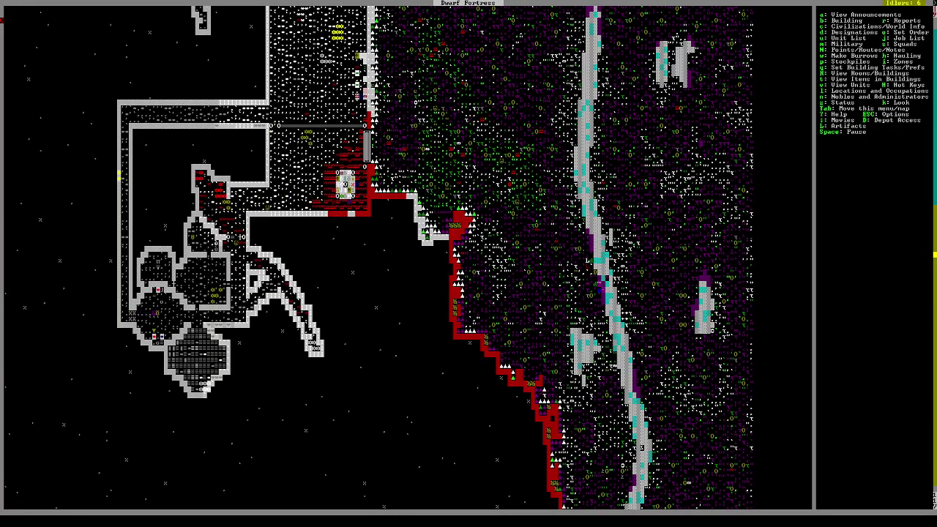
key(Up)
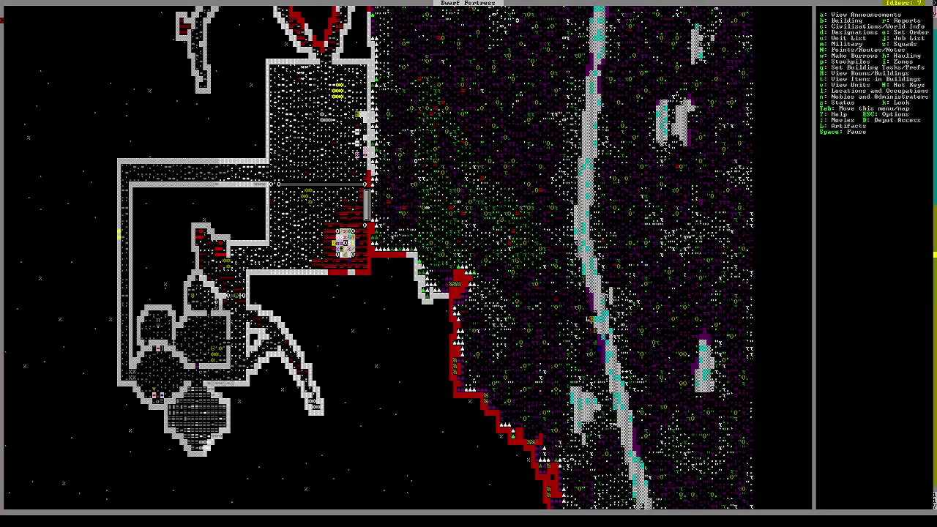
Build a diorite door at the small surface building's entrance
key(b)
key(d)
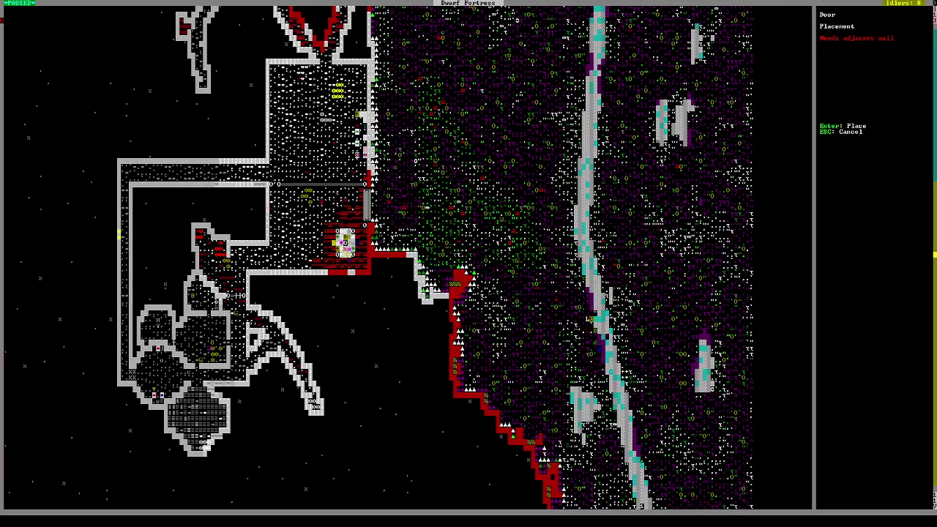
key(Return)
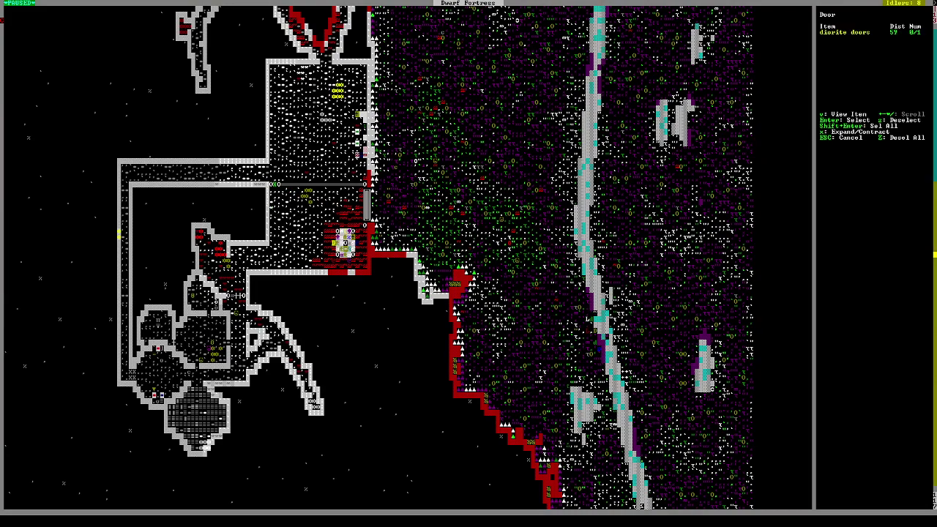
key(Return)
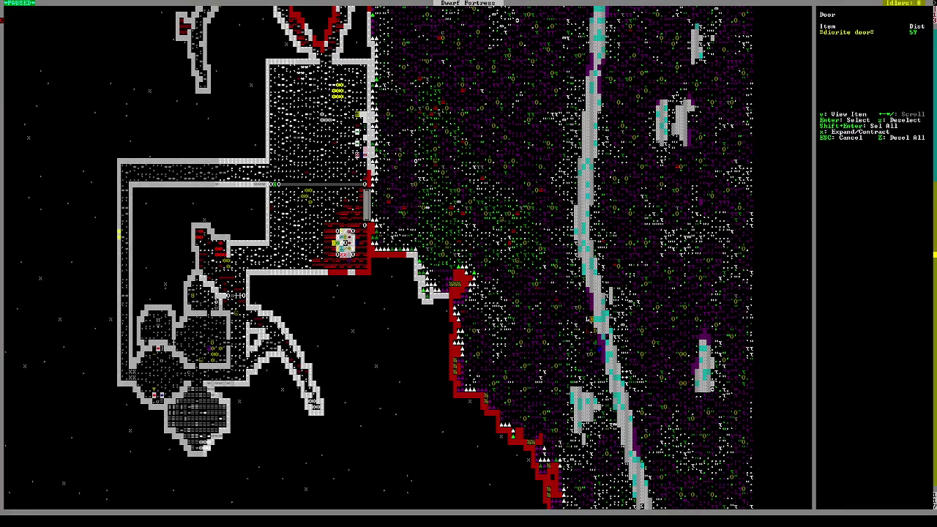
key(Escape)
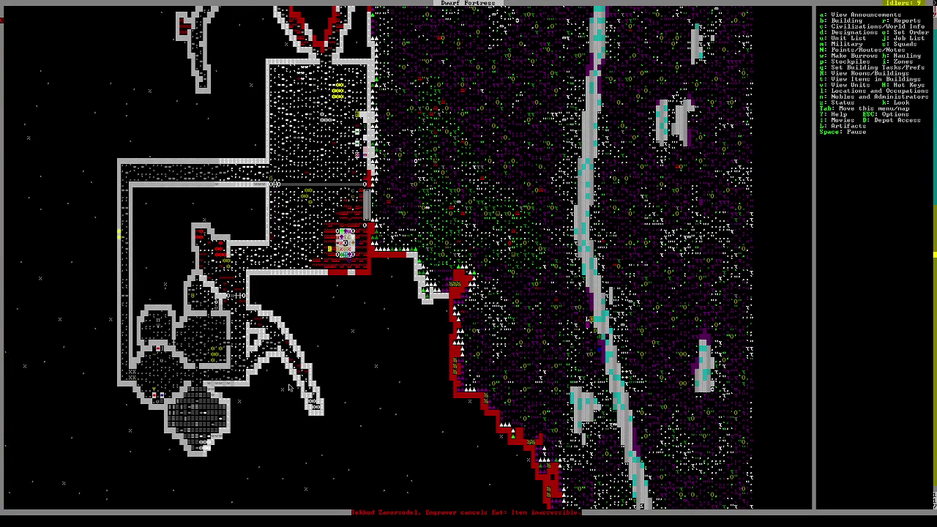
Pause the game, leaving the diorite door pending and ten dwarves idle
key(space)
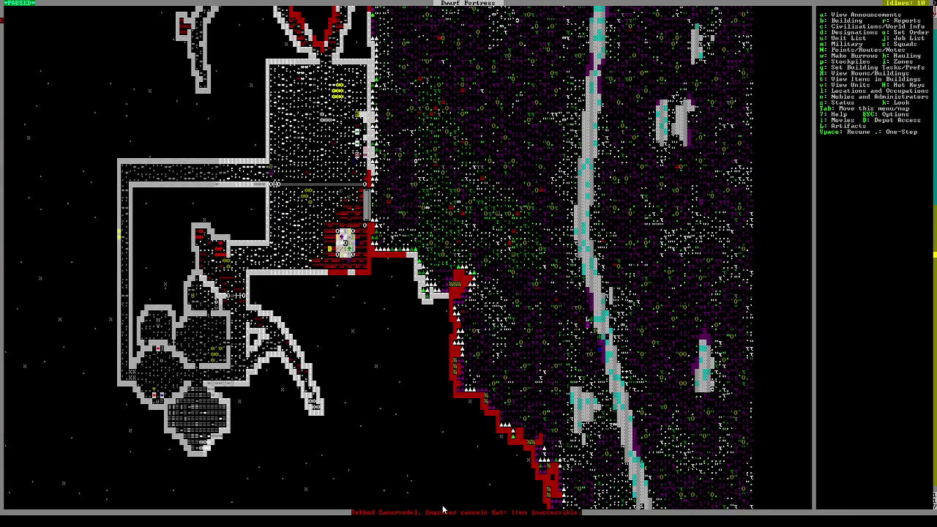